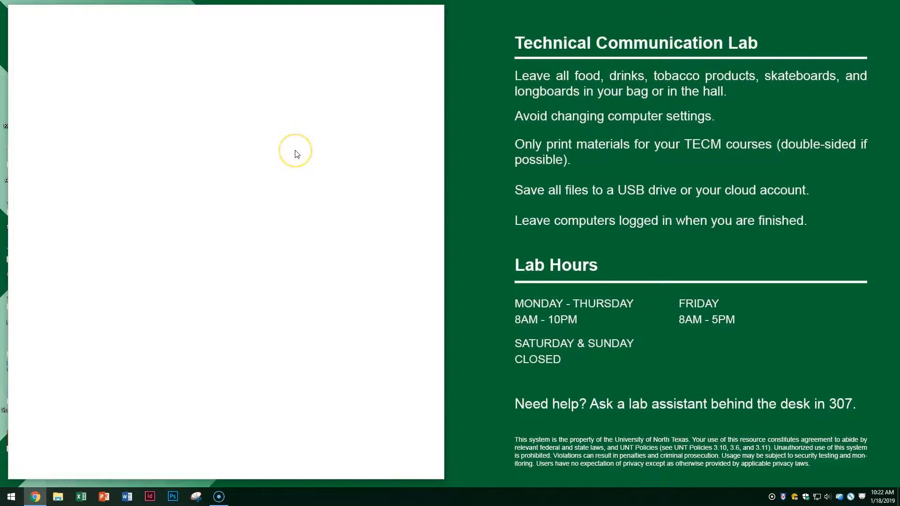
Step: Go to tinyurl.com/tecmsite in the browser and maximize the window
click(303, 164)
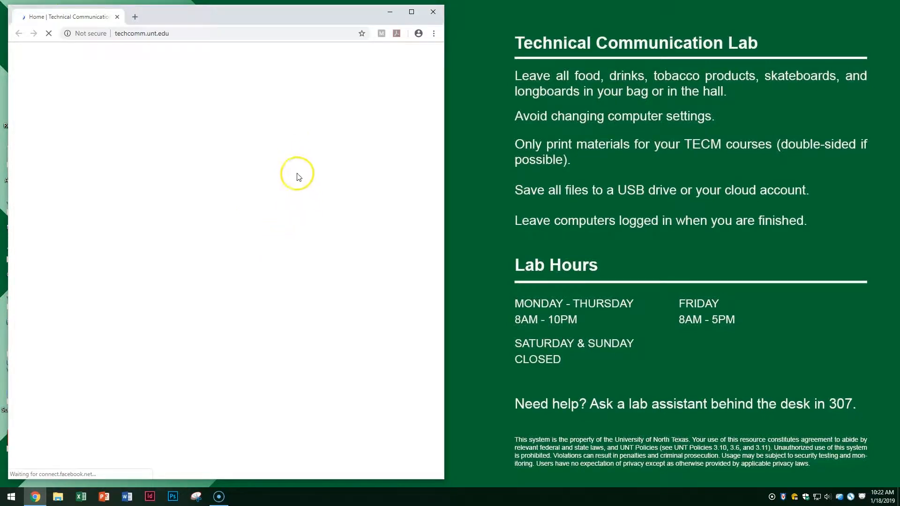
click(188, 34)
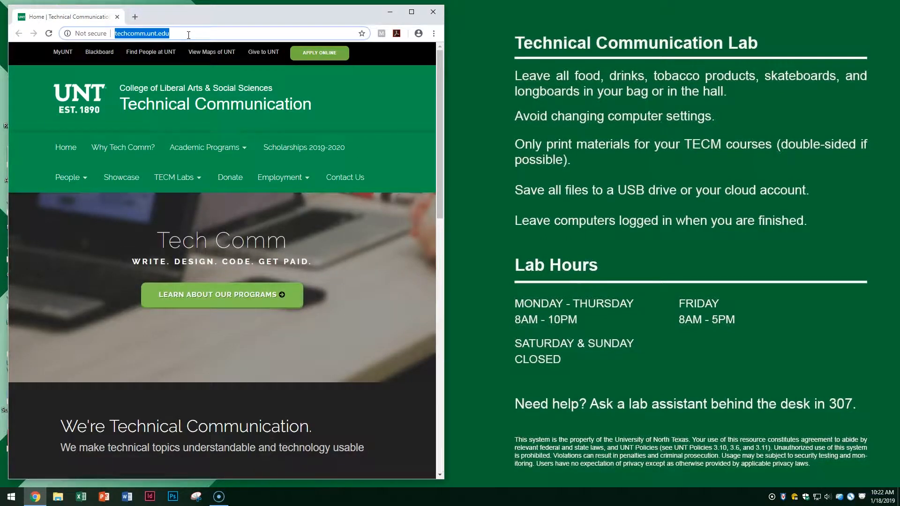
text(tiny)
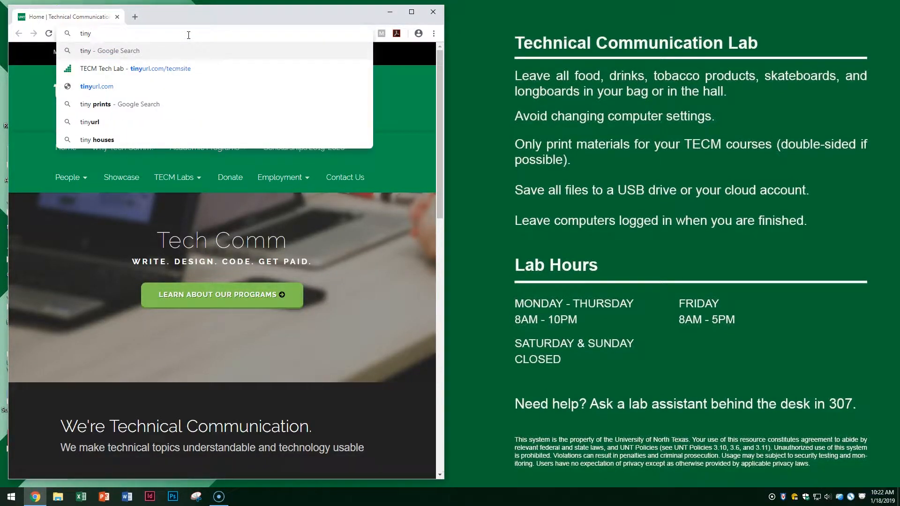
text(url.)
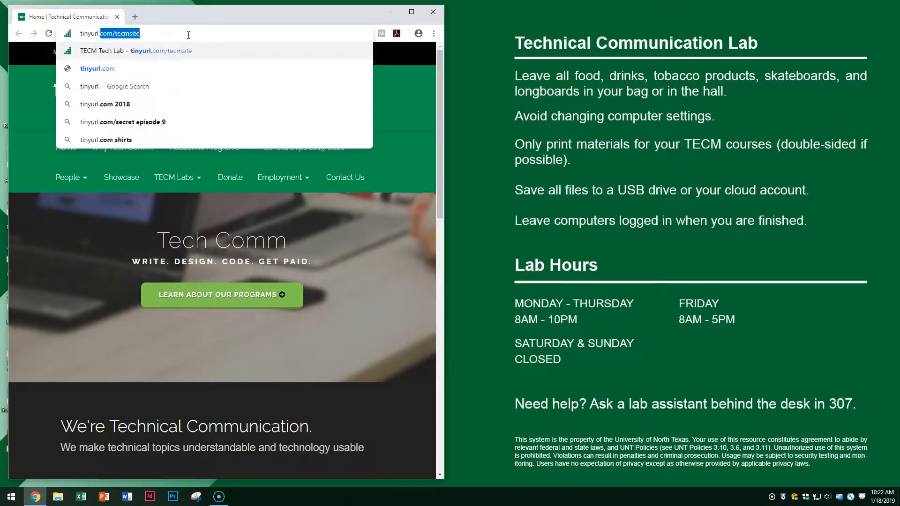
text(com/te)
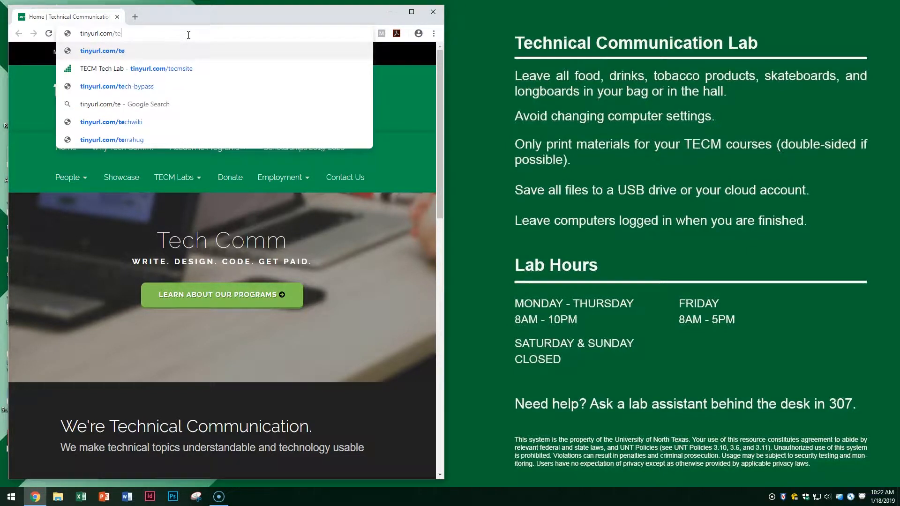
text(cmsite)
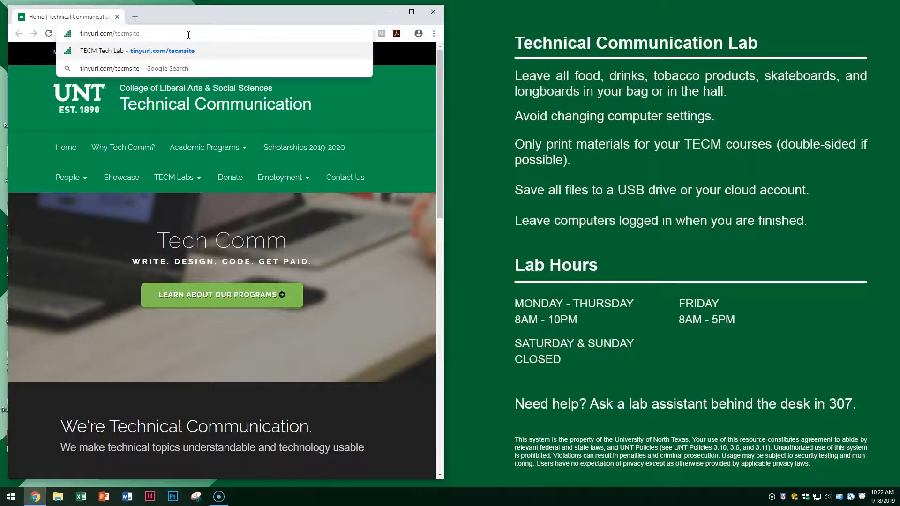
key(Return)
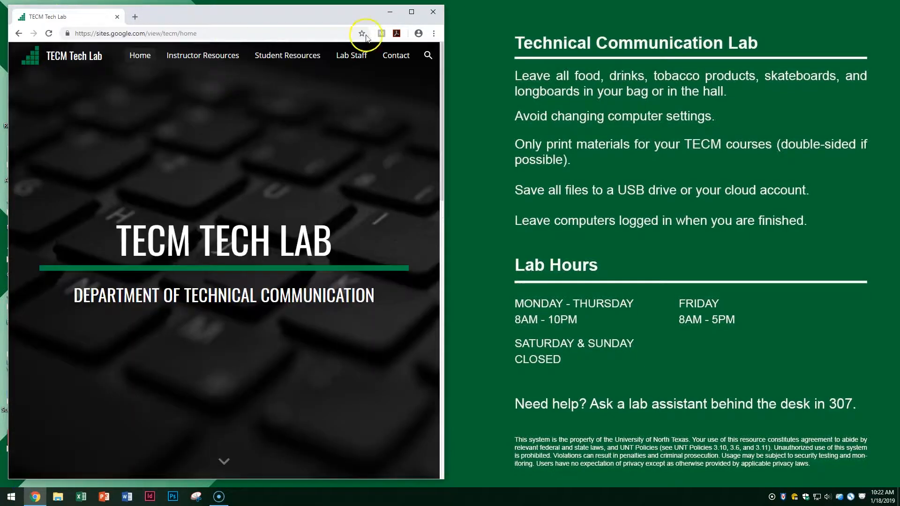
click(412, 12)
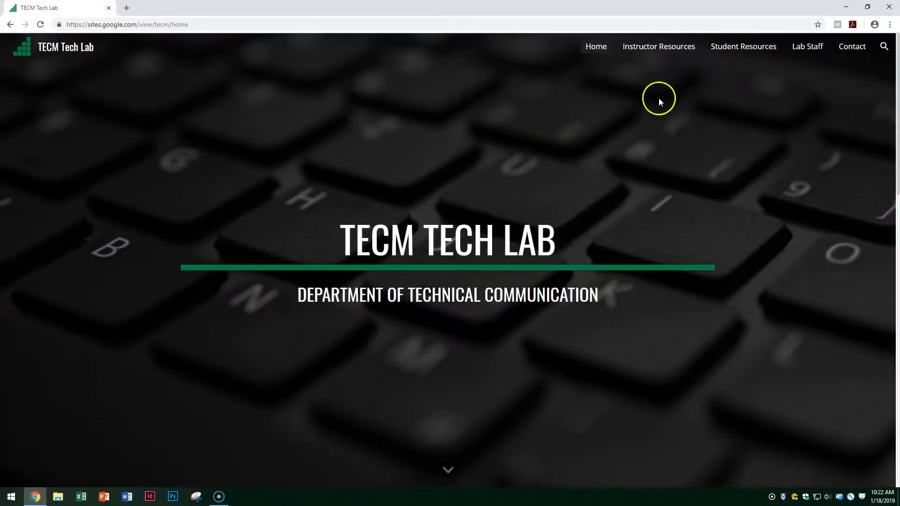
Step: Open the Microsoft Excel Files folder from the Orientation Files on the site's Student Resources page
click(732, 51)
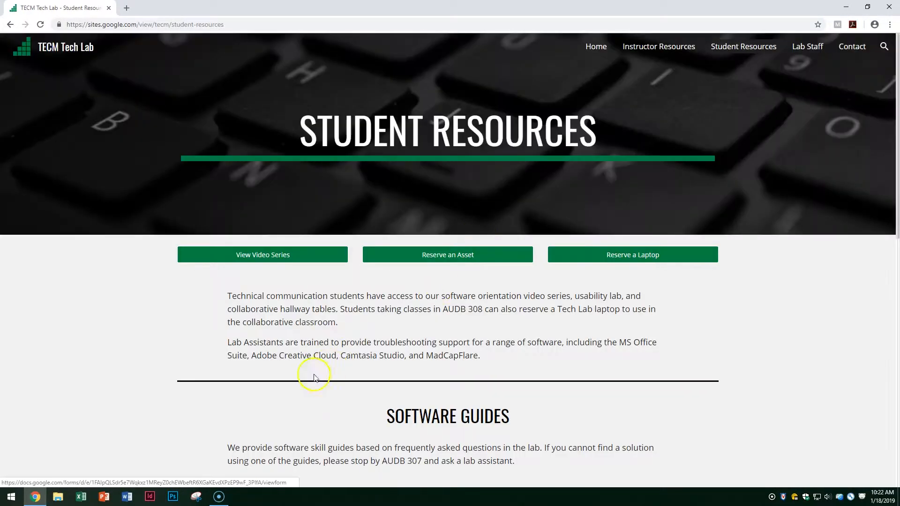
scroll(45, 442, down, 2)
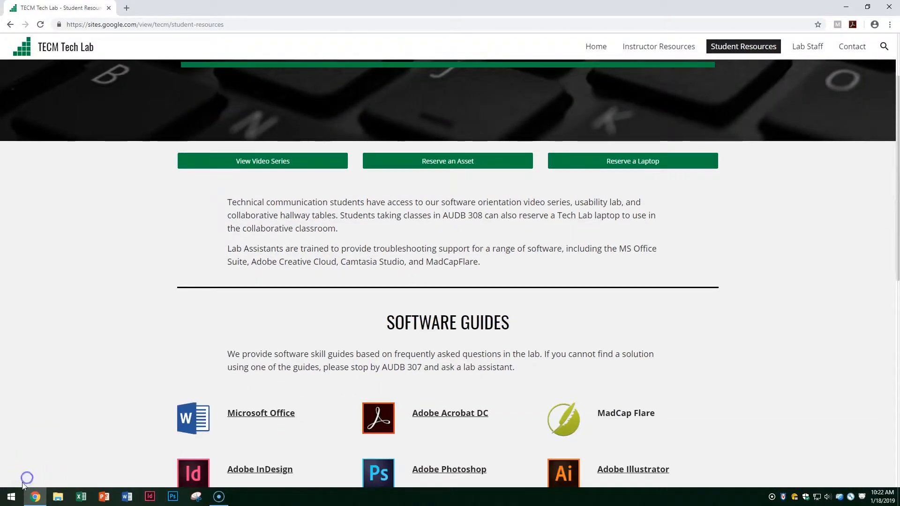
scroll(207, 418, up, 2)
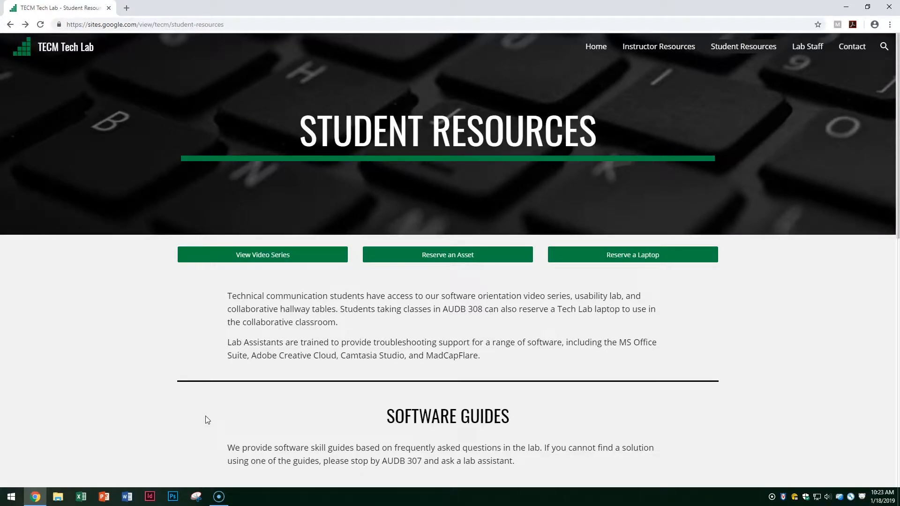
scroll(312, 340, down, 6)
scroll(311, 336, down, 5)
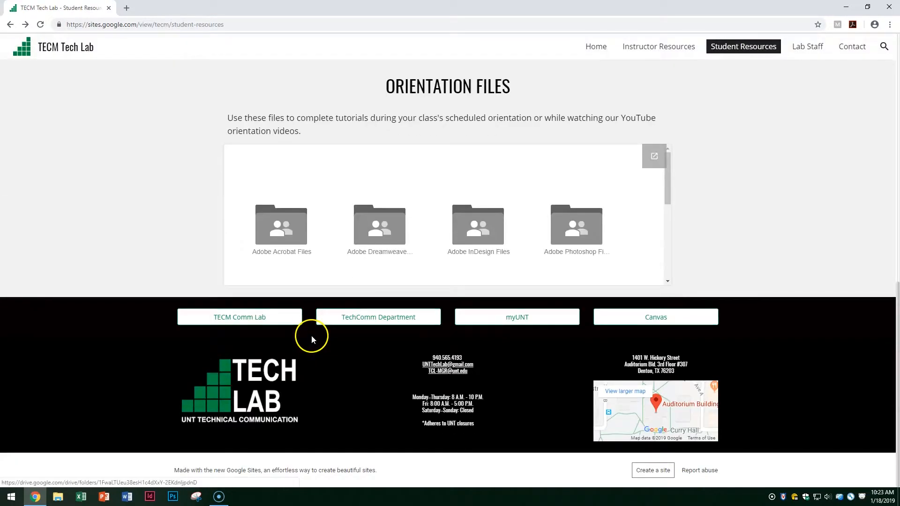
scroll(312, 335, up, 1)
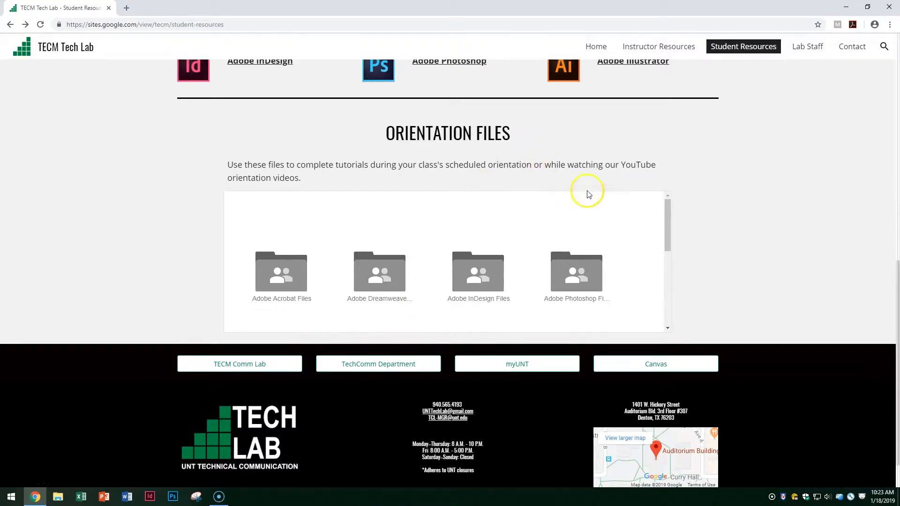
drag(668, 239, 663, 289)
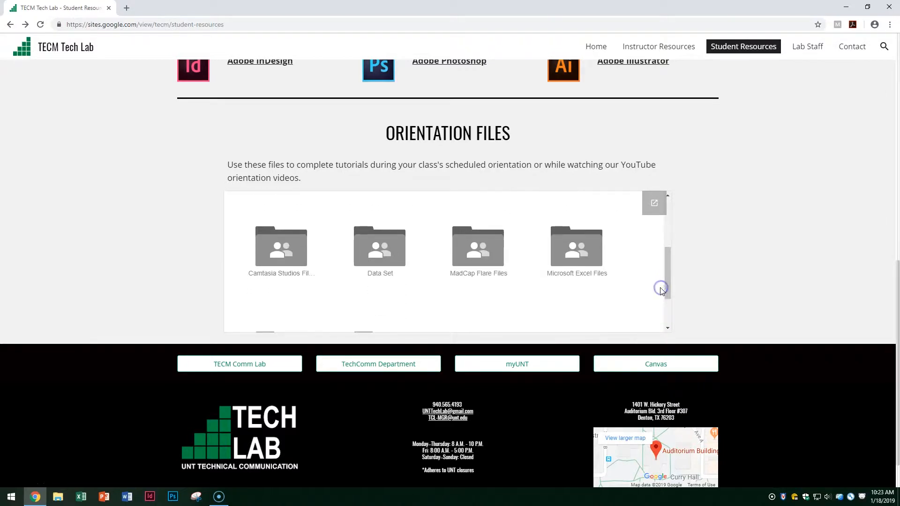
click(580, 248)
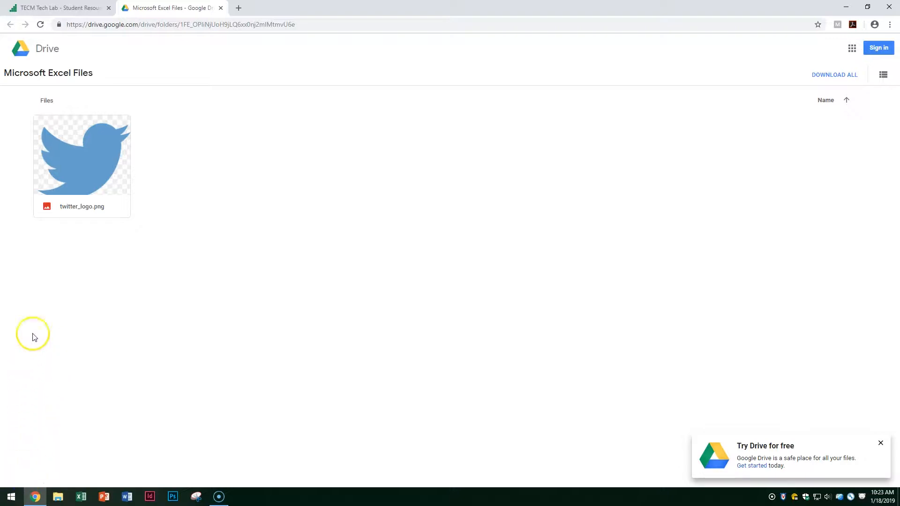
Step: Download twitter_logo.png from the Drive folder and open the downloaded image in Photos
double_click(73, 171)
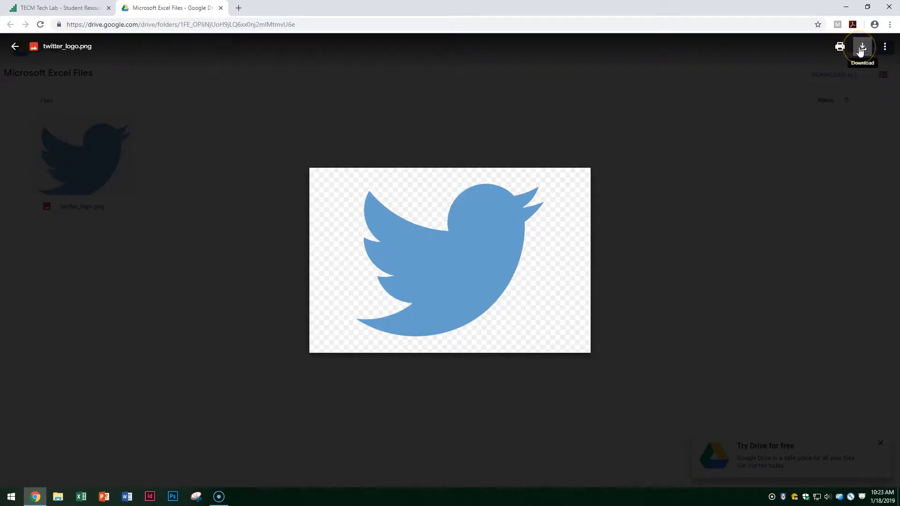
click(860, 49)
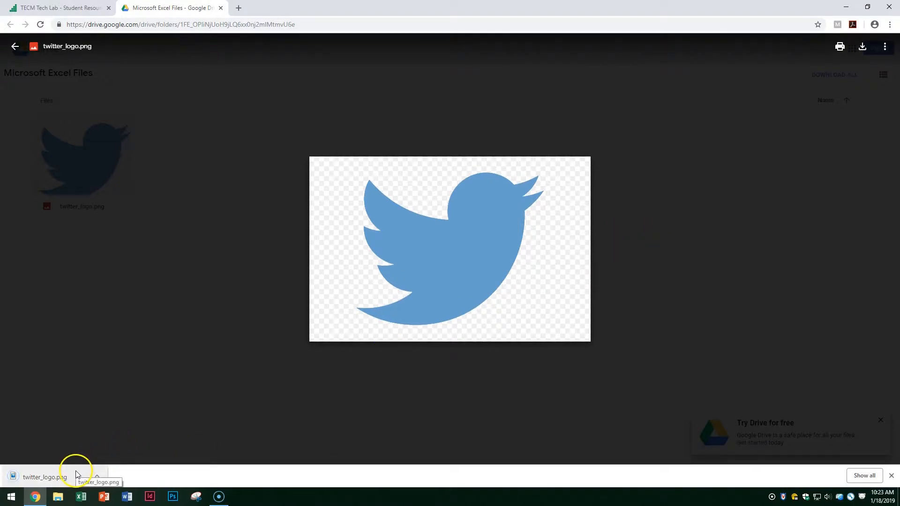
click(72, 476)
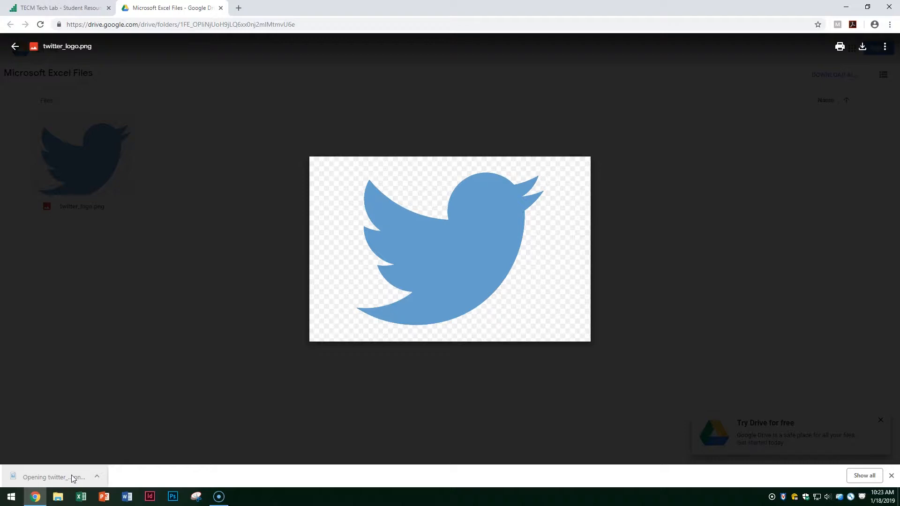
click(864, 54)
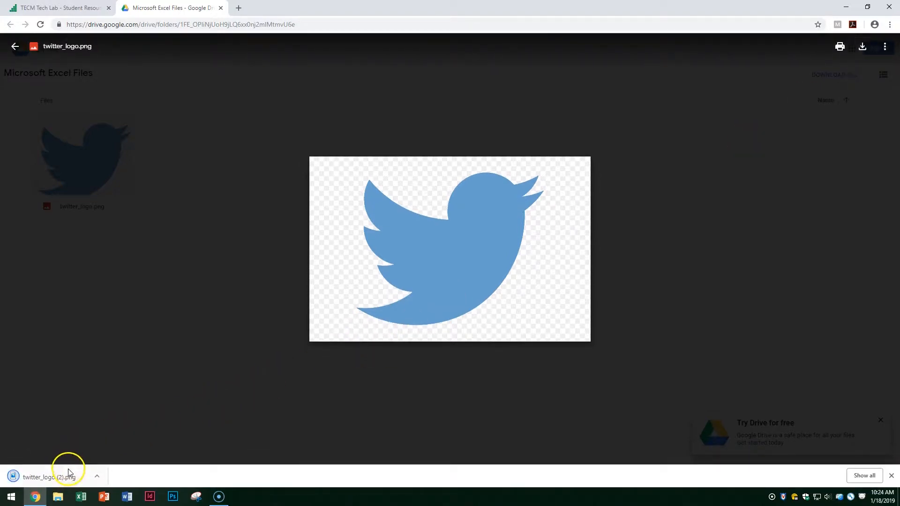
click(69, 474)
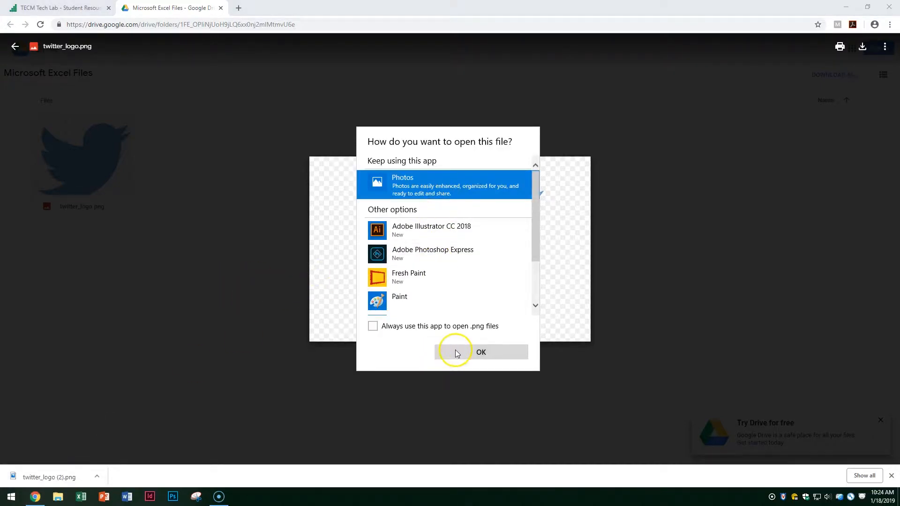
click(464, 358)
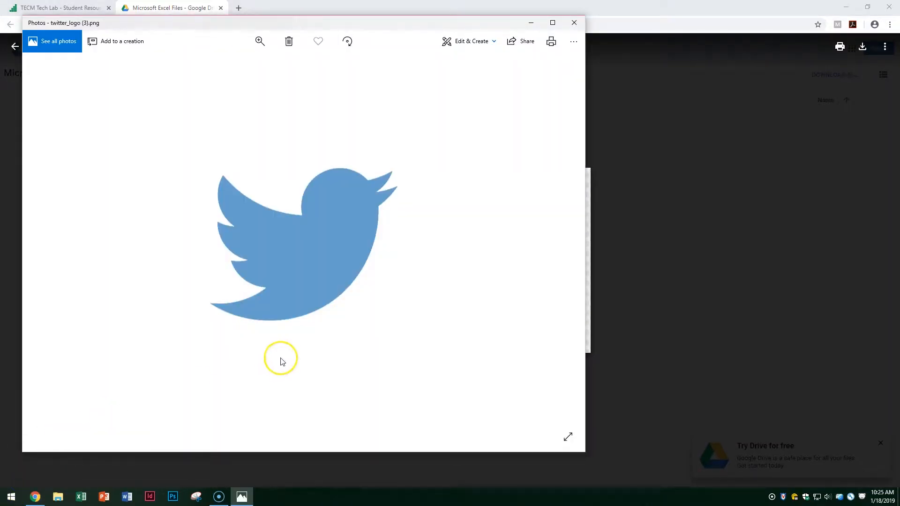
Step: Save a copy of the logo image to the Desktop as the PNG file twitter_logo (3)
right_click(288, 229)
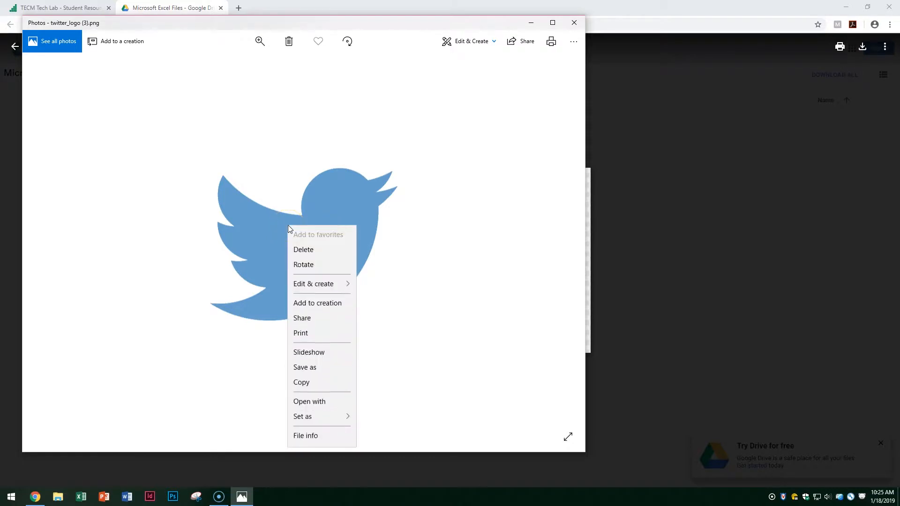
click(312, 375)
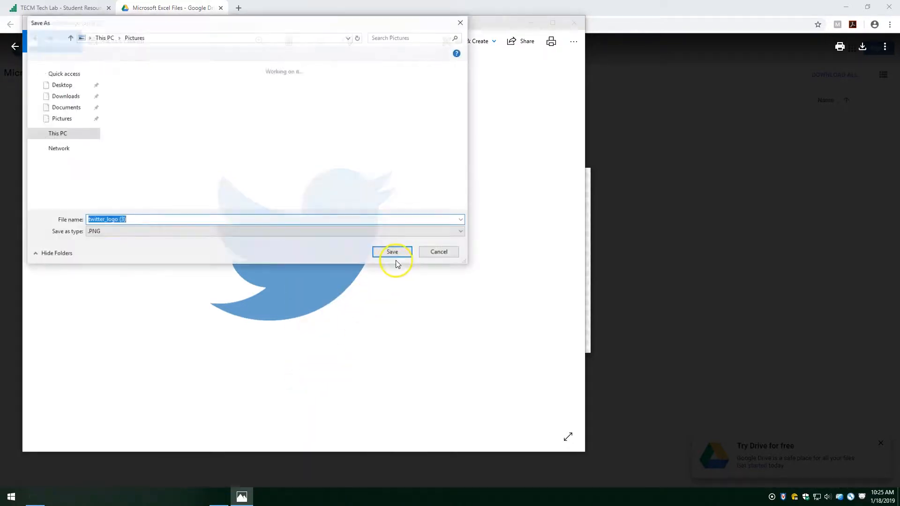
click(58, 85)
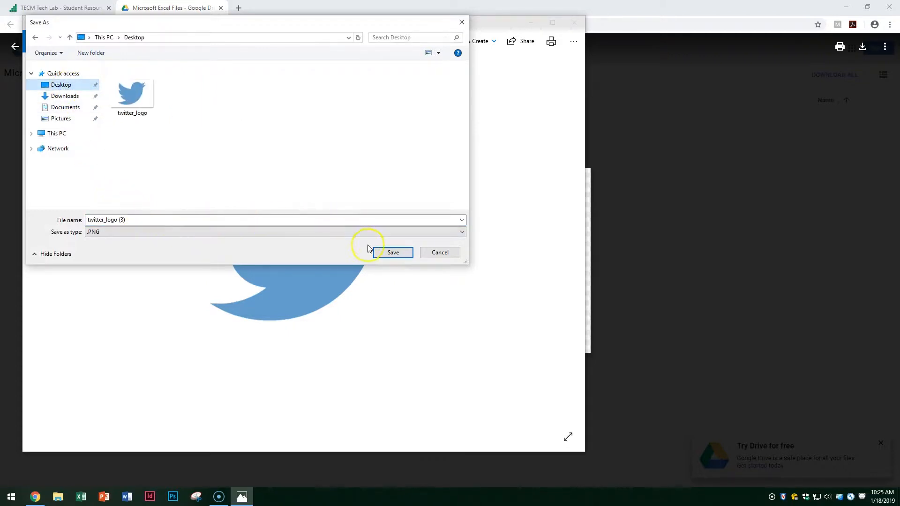
click(389, 255)
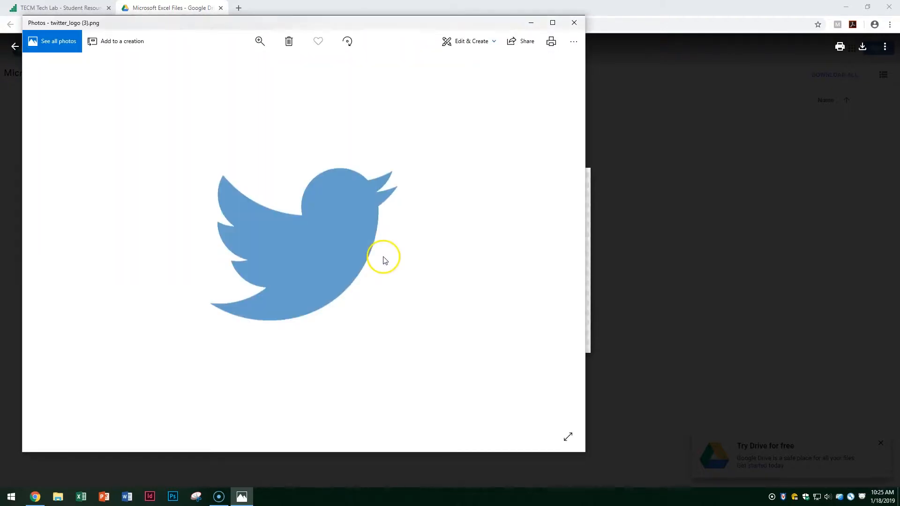
Step: Minimize the browser and photo windows, and create a blank workbook in Excel
click(844, 8)
click(526, 14)
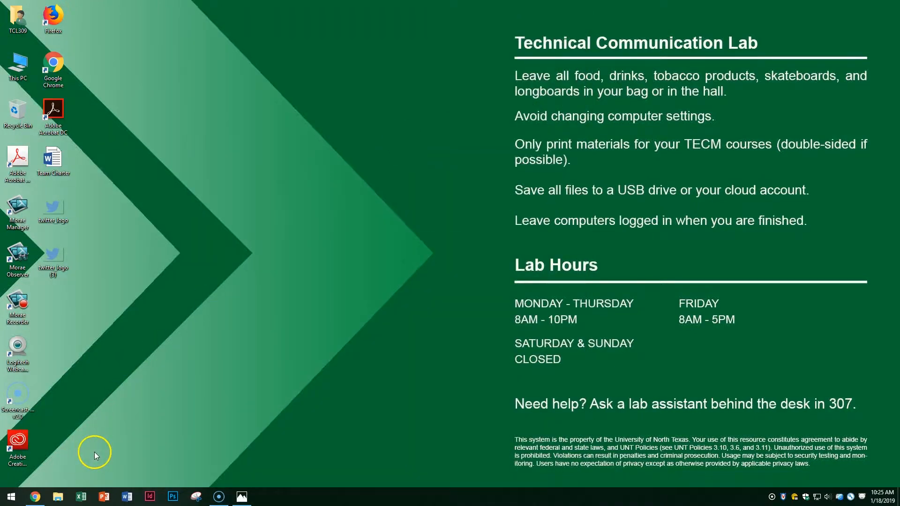
click(81, 497)
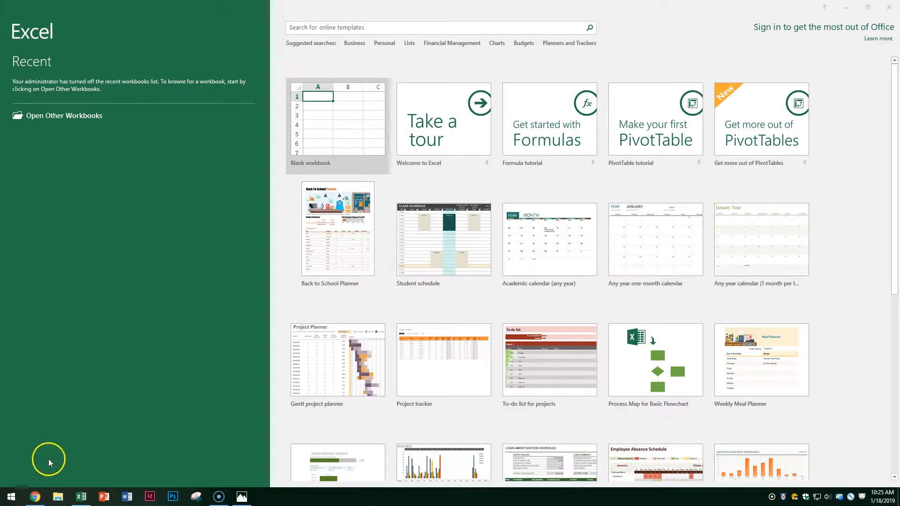
click(330, 125)
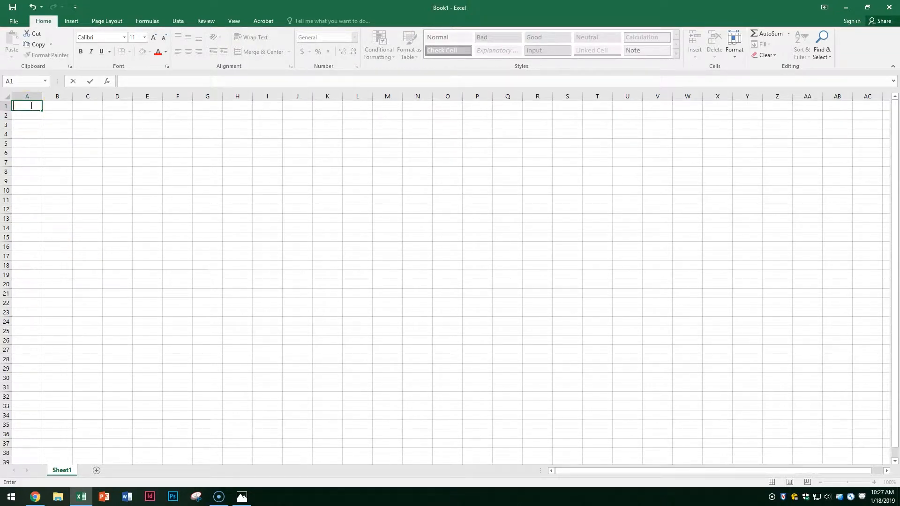
Step: Enter the column headings "Time" in A1 and "Users in Millions" in B1
text(ime)
key(Tab)
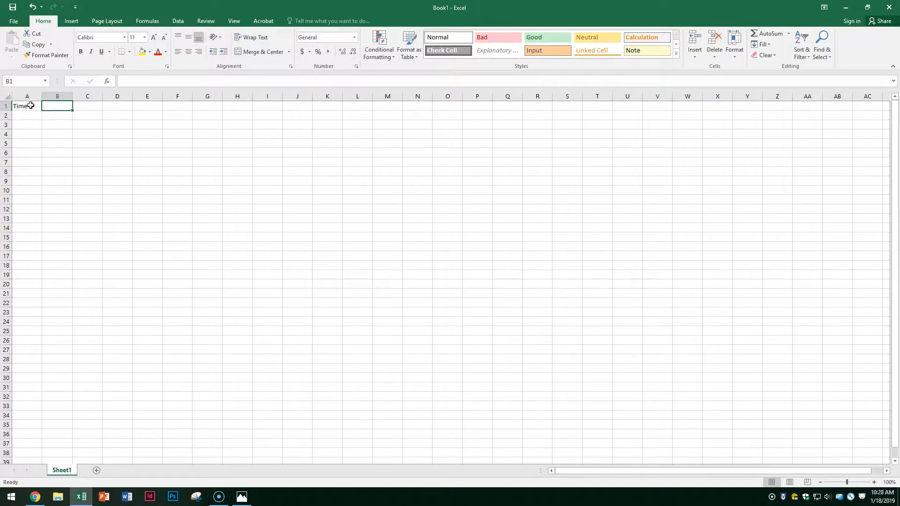
text(Us)
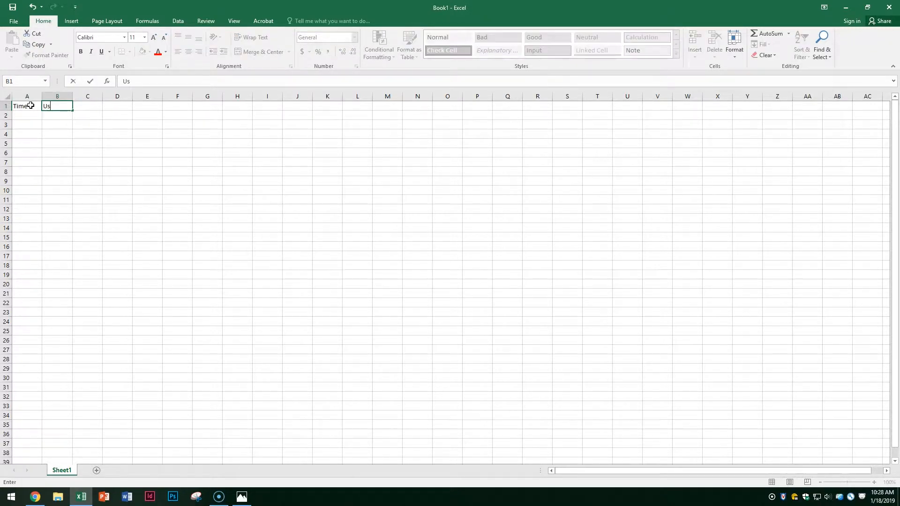
text(ers inMilli)
key(BackSpace)
key(BackSpace)
key(BackSpace)
key(BackSpace)
key(BackSpace)
text(Millio)
Step: Widen column B to about twice its width so it fits the "Users in Millions" heading
click(60, 95)
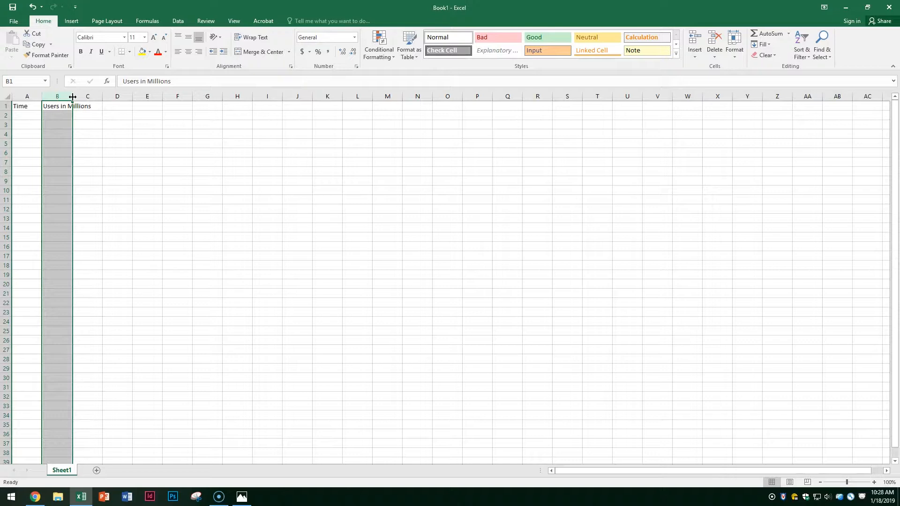
drag(72, 97, 103, 96)
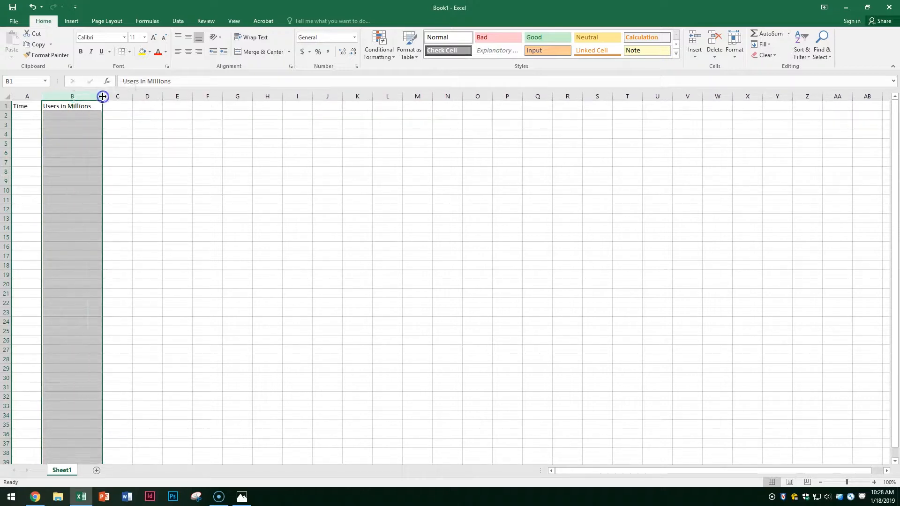
click(79, 117)
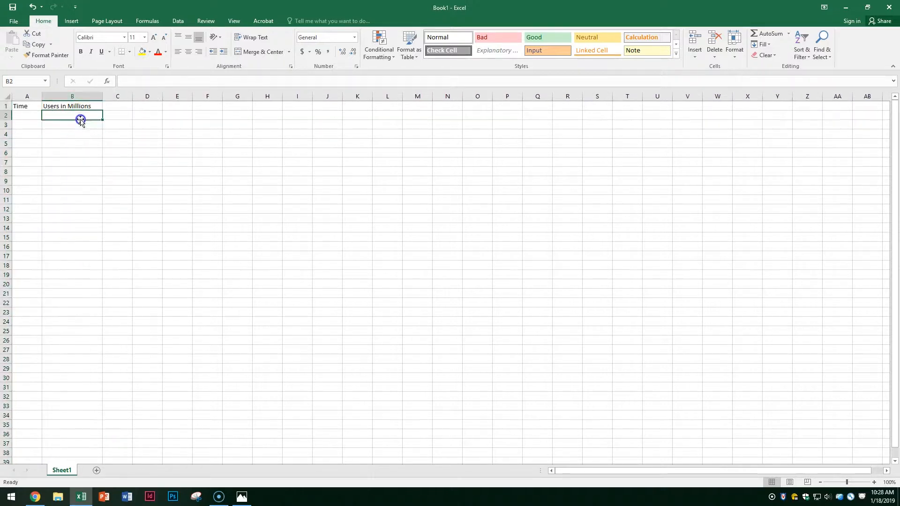
Step: Enter the years 2014 through 2018 in cells A2 to A6 of the Time column
click(25, 115)
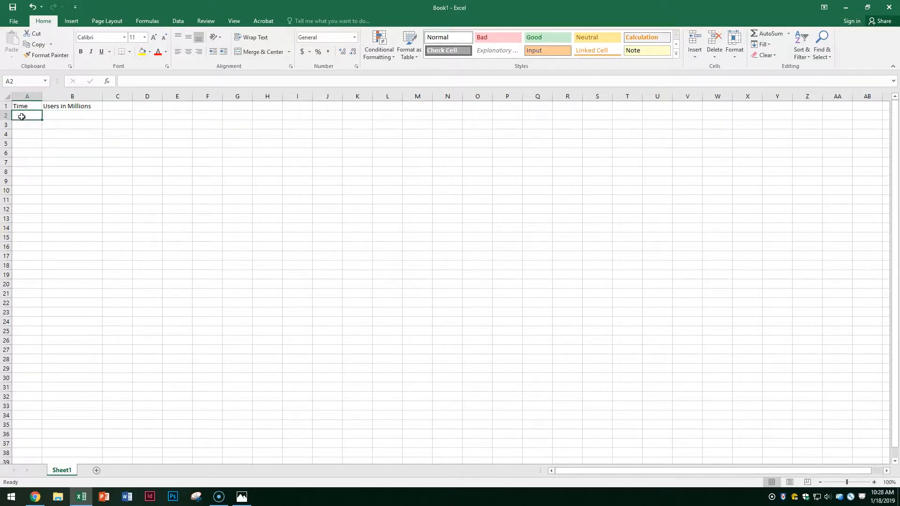
text(2014)
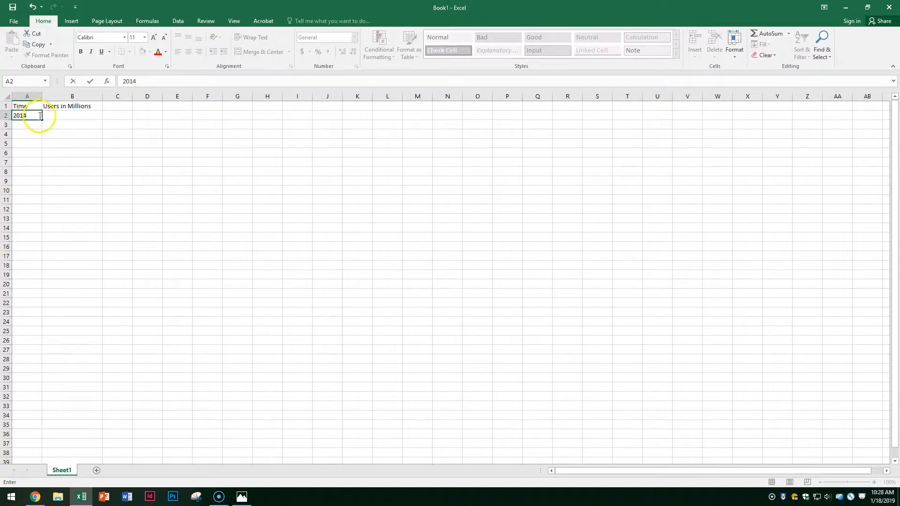
key(Return)
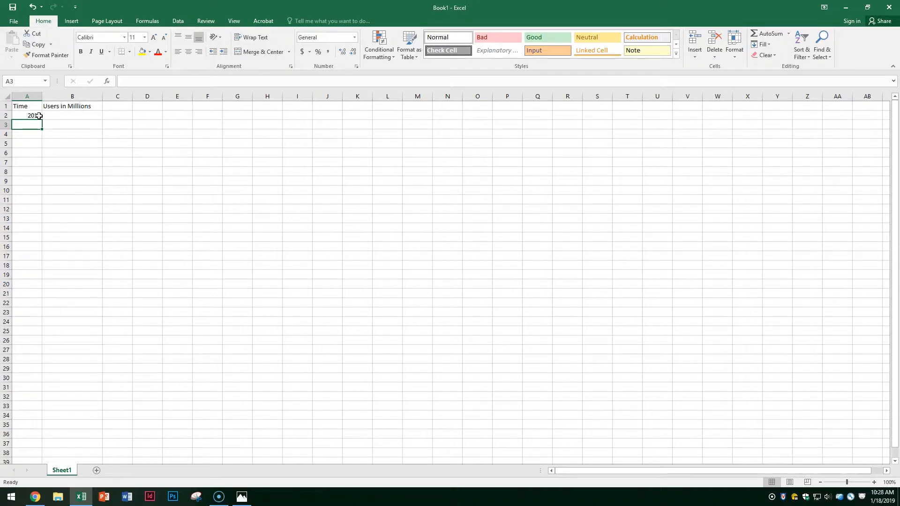
text(2015)
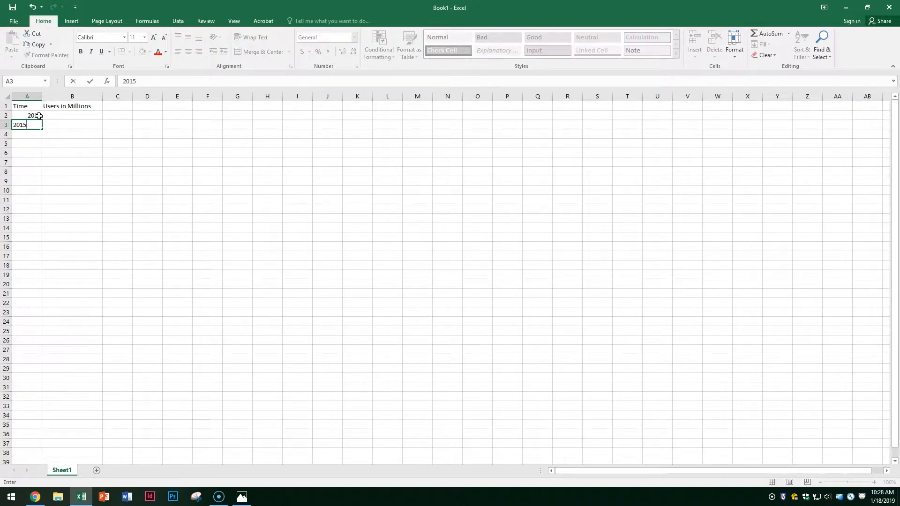
key(Return)
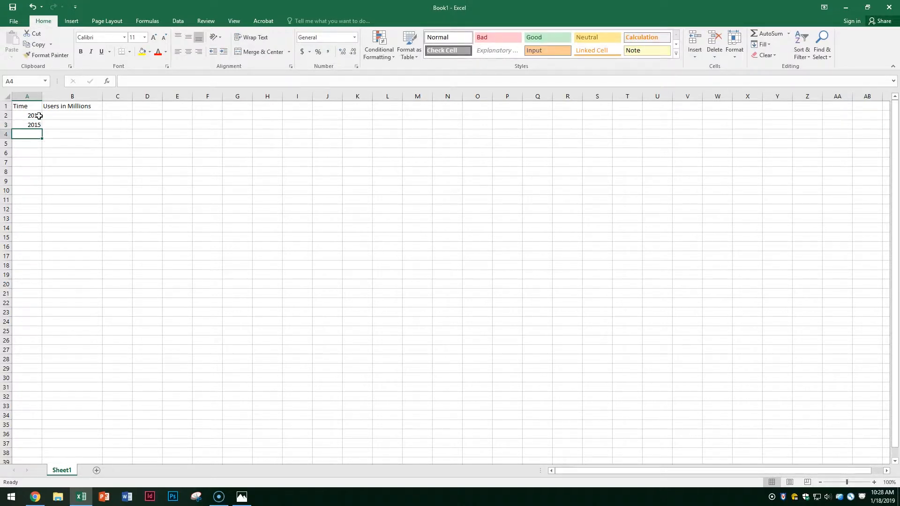
text(2016)
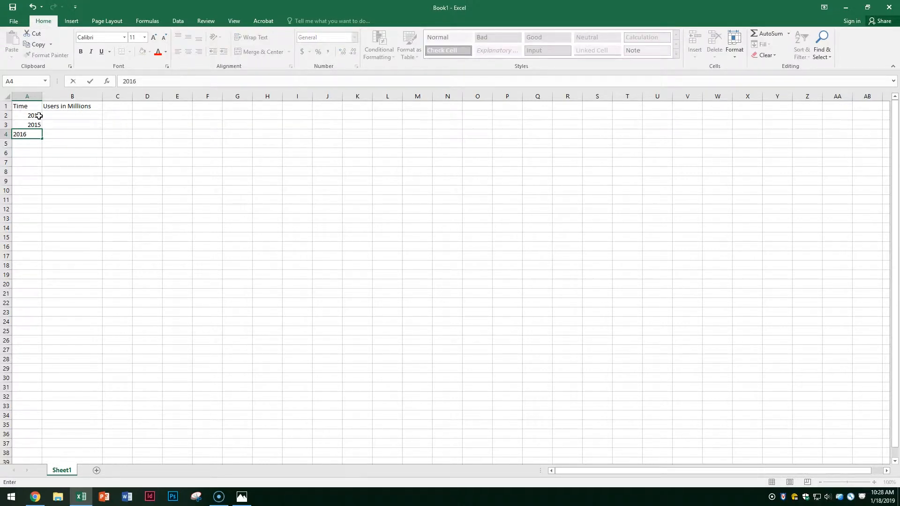
key(Return)
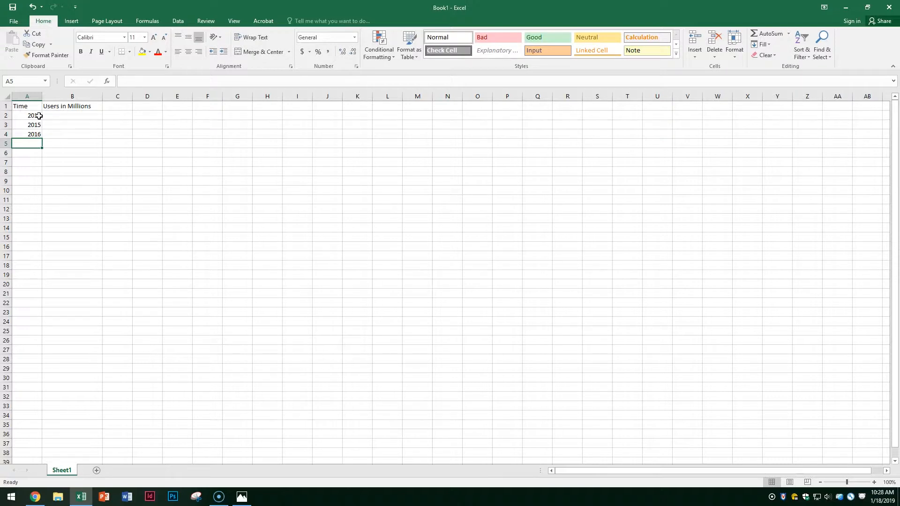
text(2017)
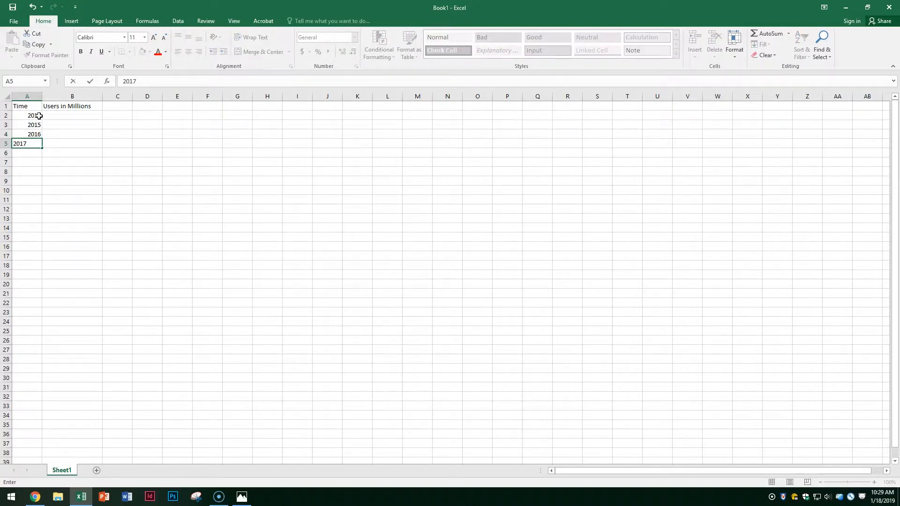
key(Return)
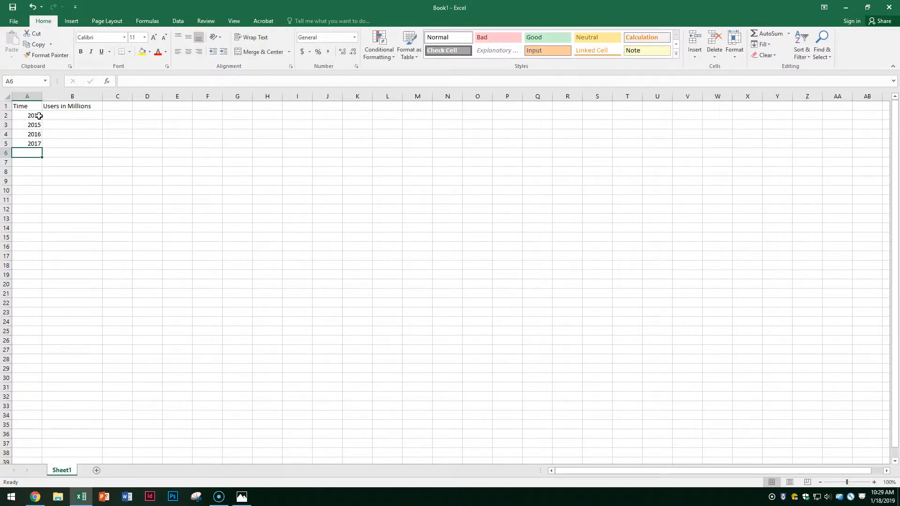
text(2018)
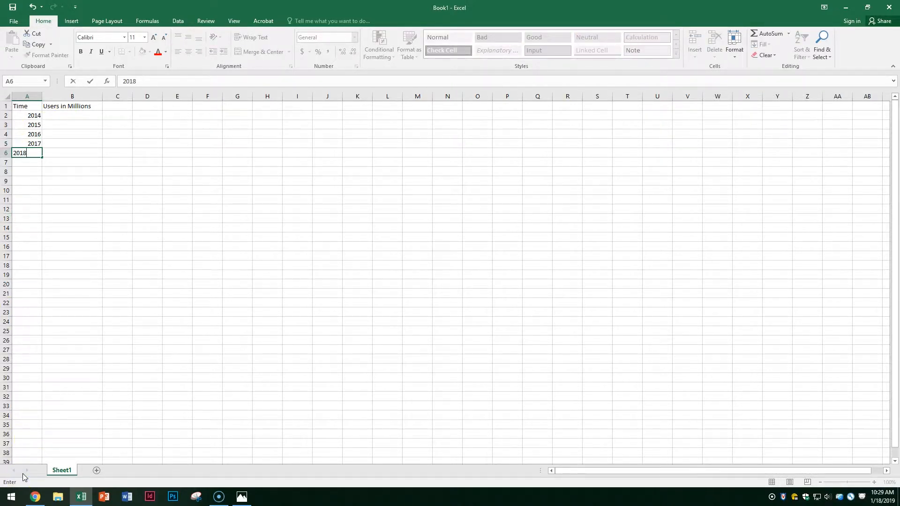
Step: Enter the user figures for 2014 and 2015 in column B: 235.1 in B2 and 237.4 in B3
click(76, 115)
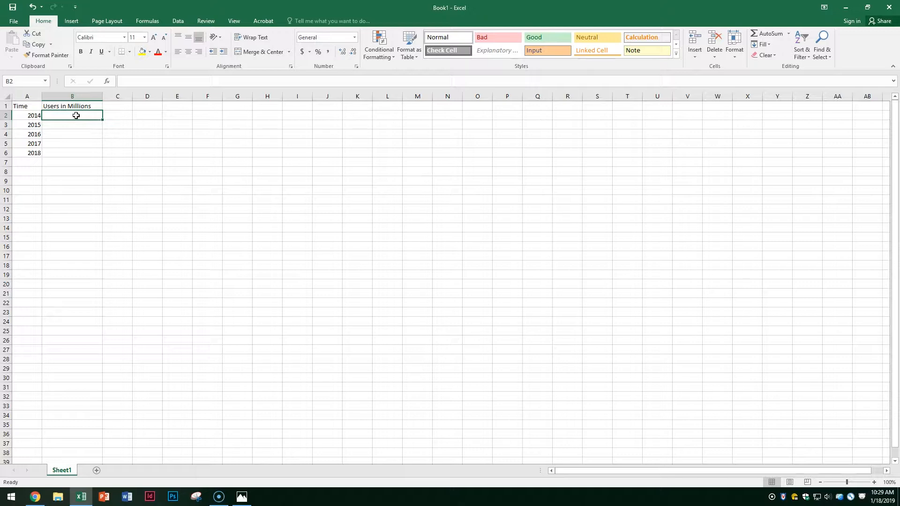
text(235.1)
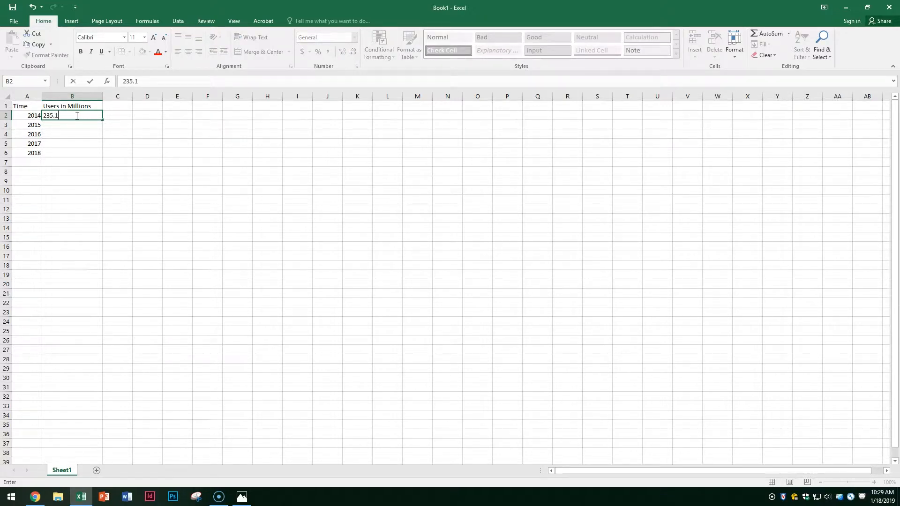
key(Return)
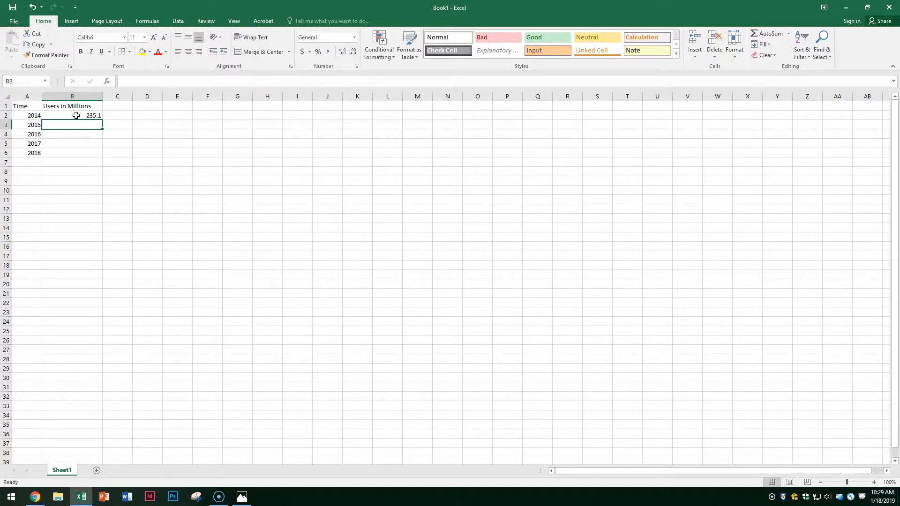
text(237)
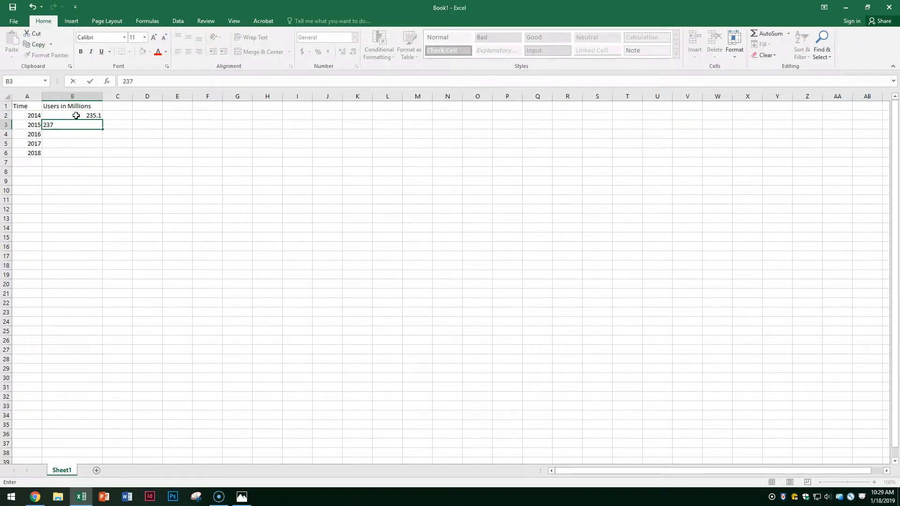
text(.3)
key(BackSpace)
text(4)
key(Return)
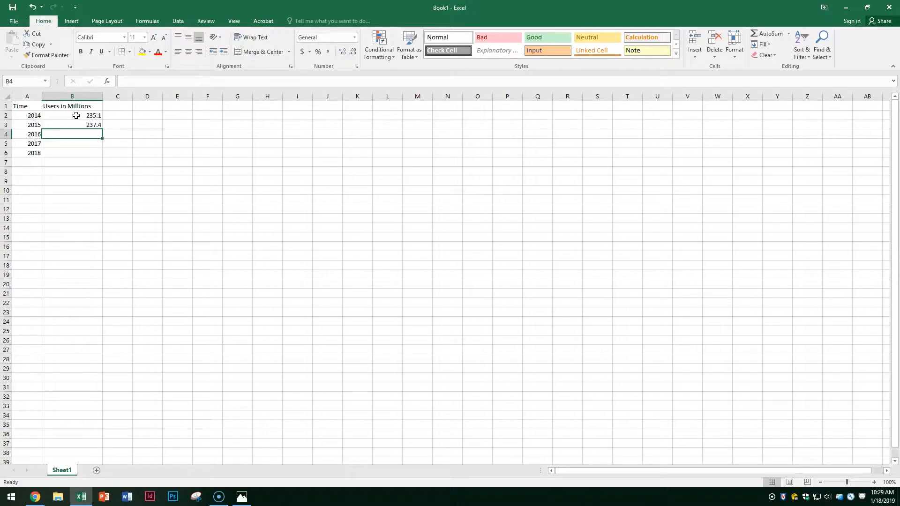
Step: Enter the user figures for 2016 to 2018: 246.9 in B4, 255.3 in B5 and 262.7 in B6
text(24)
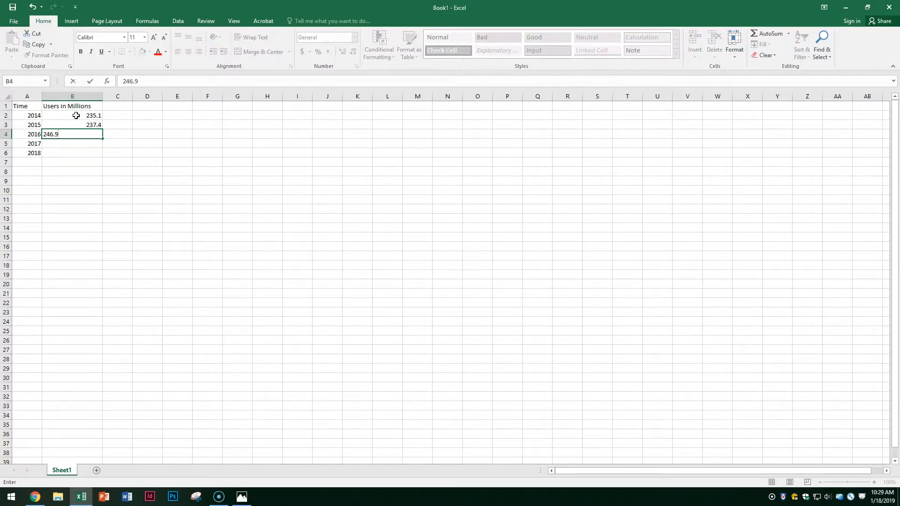
text(6.9)
key(Return)
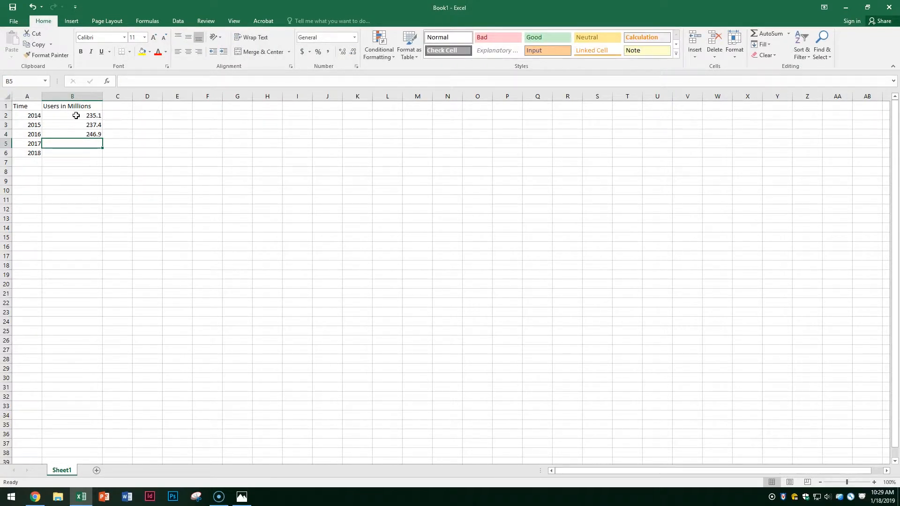
text(255.3)
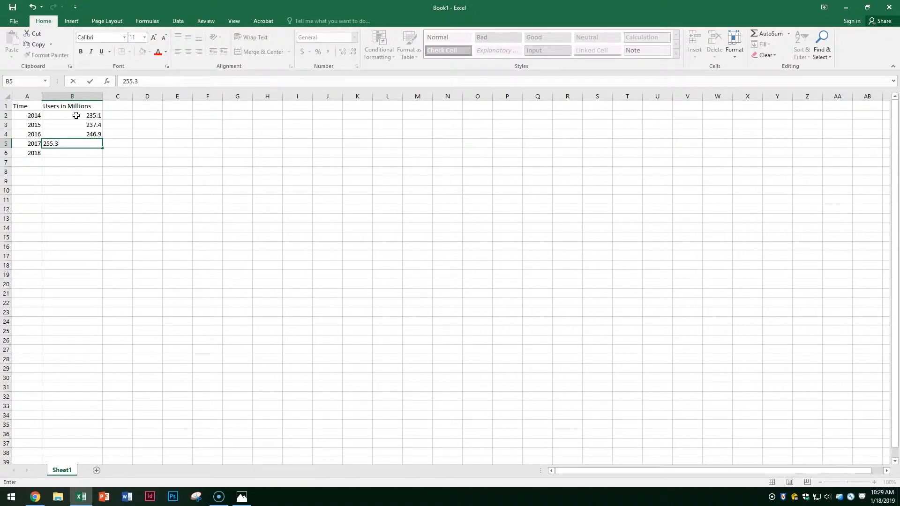
key(Return)
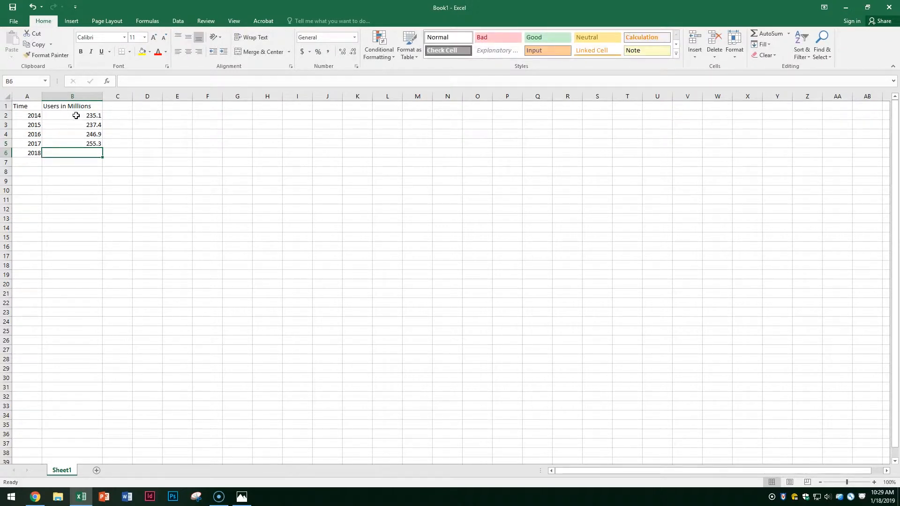
text(262)
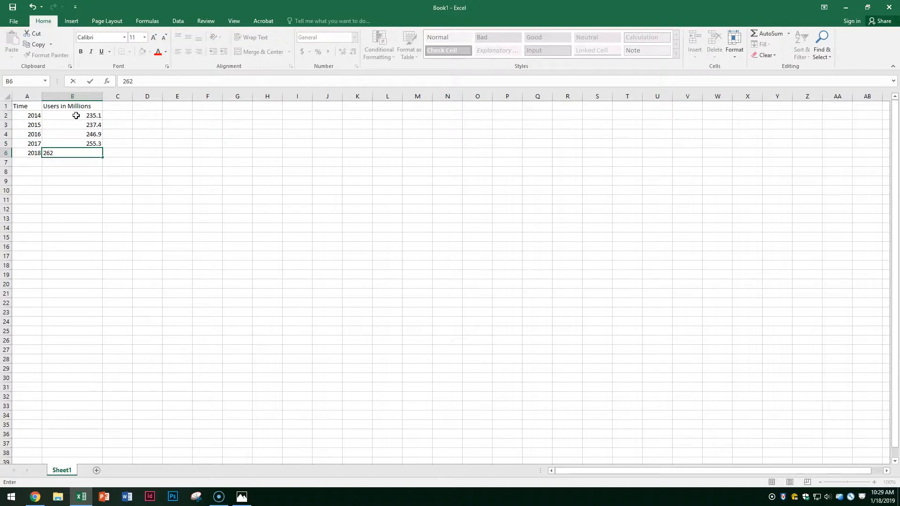
text(.7)
Step: Insert a clustered column chart from A1:B6, using the variant with years along the axis and users as single-colour columns
click(34, 106)
drag(33, 106, 65, 153)
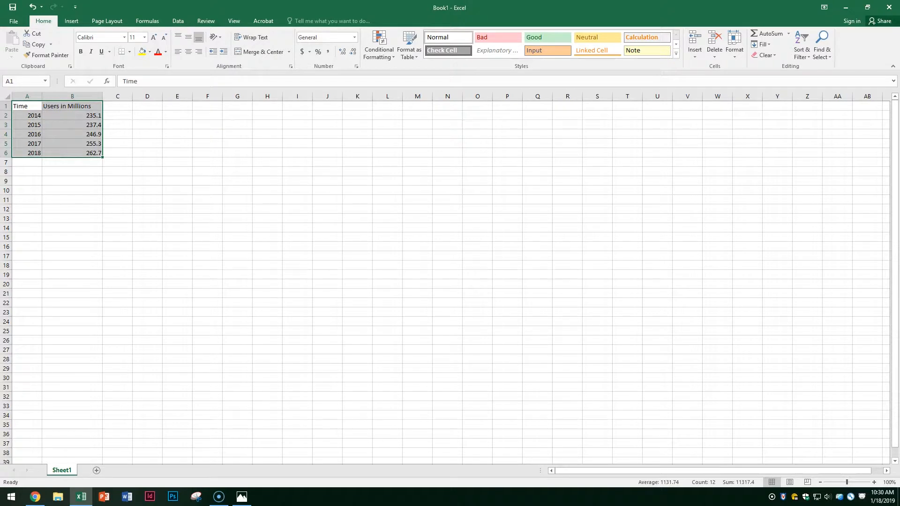
click(75, 21)
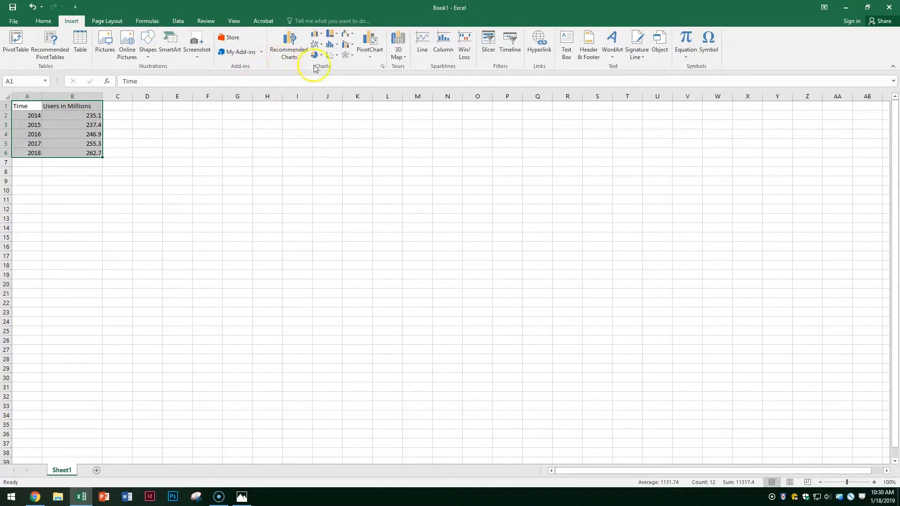
click(382, 68)
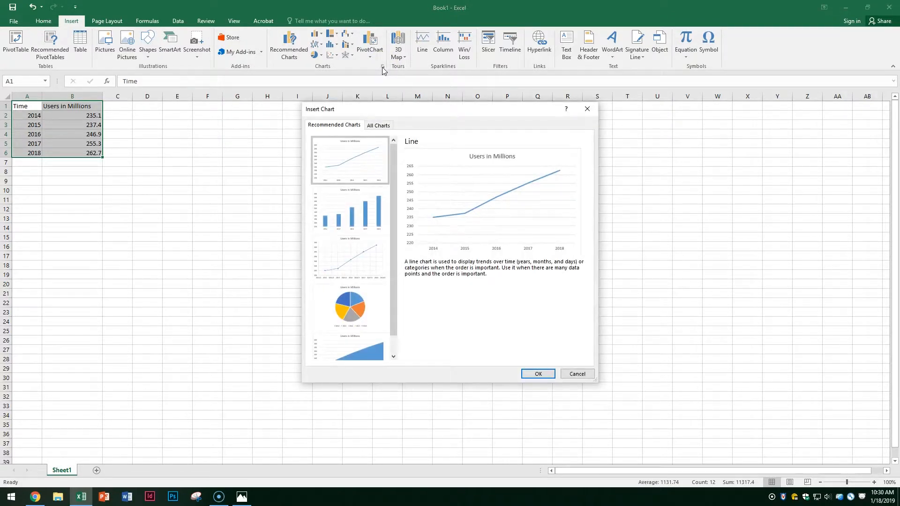
click(375, 127)
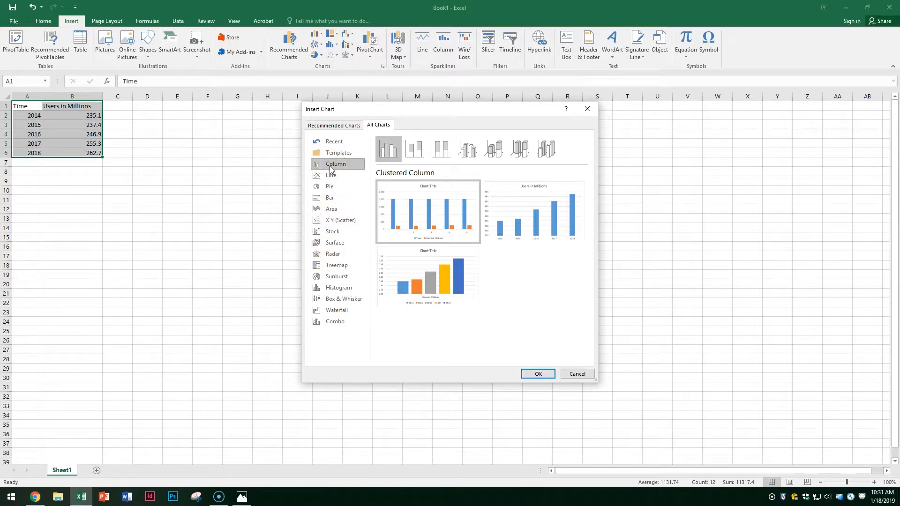
mouse_move(519, 208)
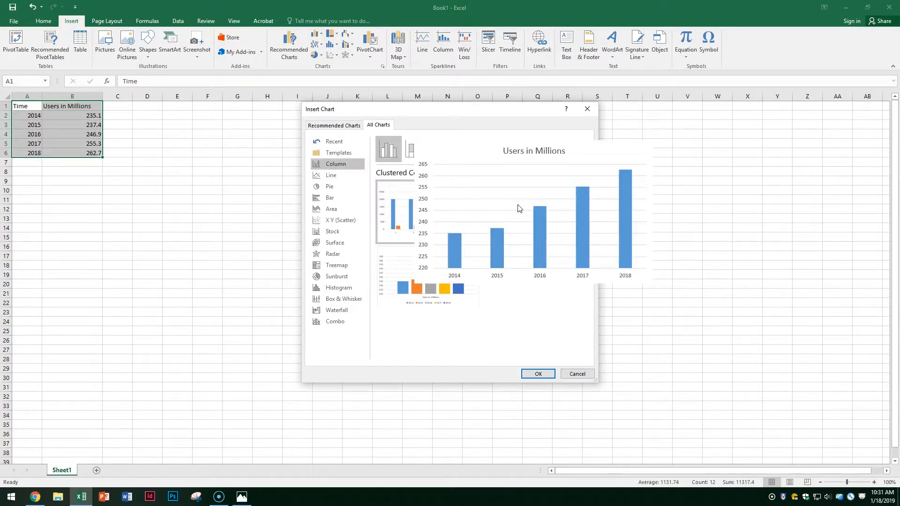
click(519, 208)
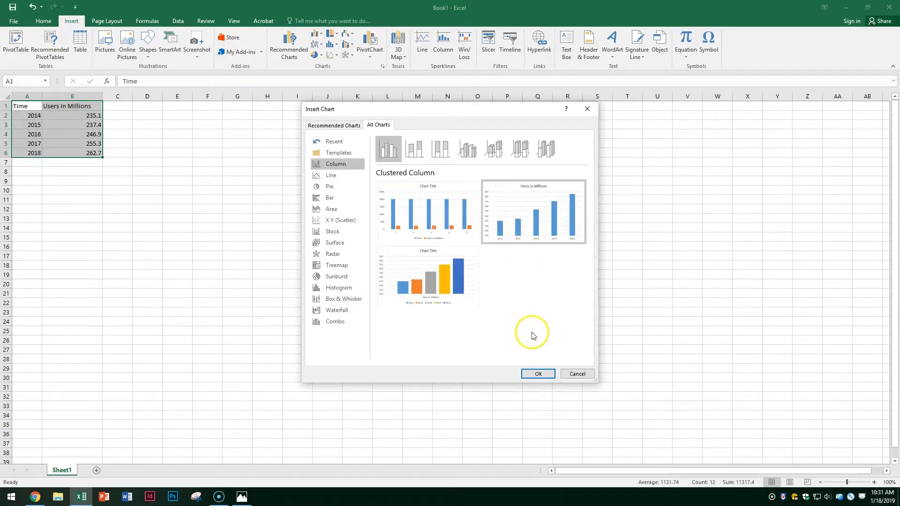
click(538, 373)
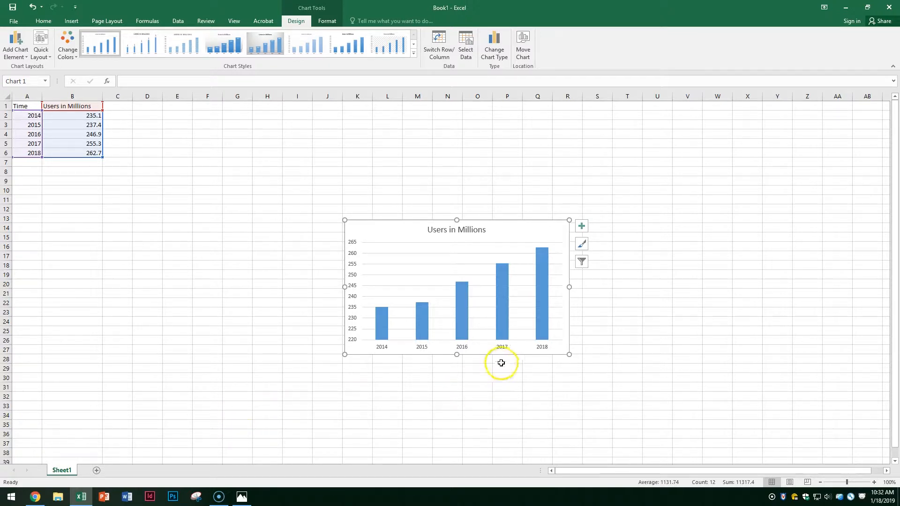
Step: Add axis titles and a data table to the column chart
click(401, 239)
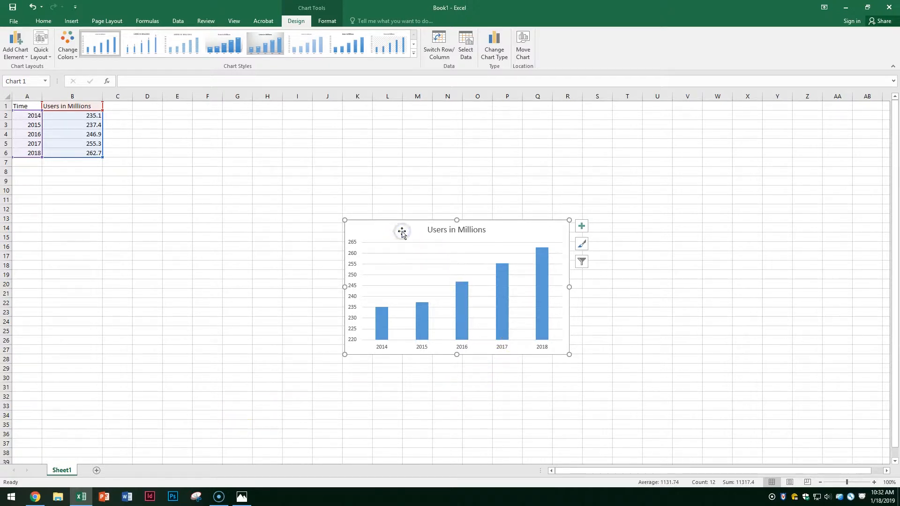
click(581, 228)
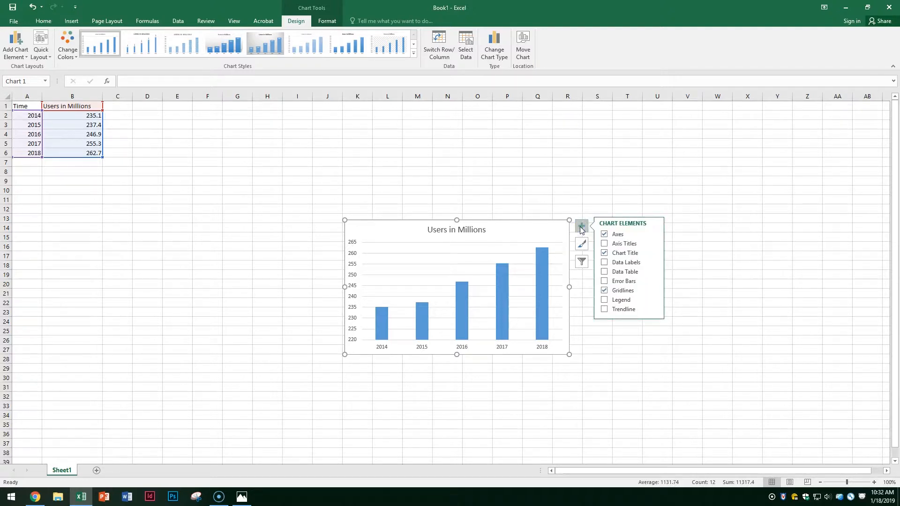
click(605, 253)
click(604, 244)
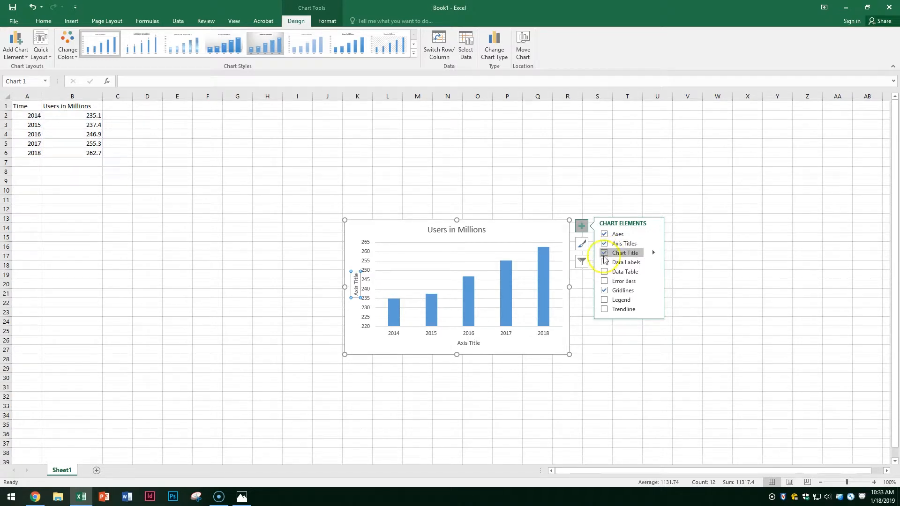
click(604, 272)
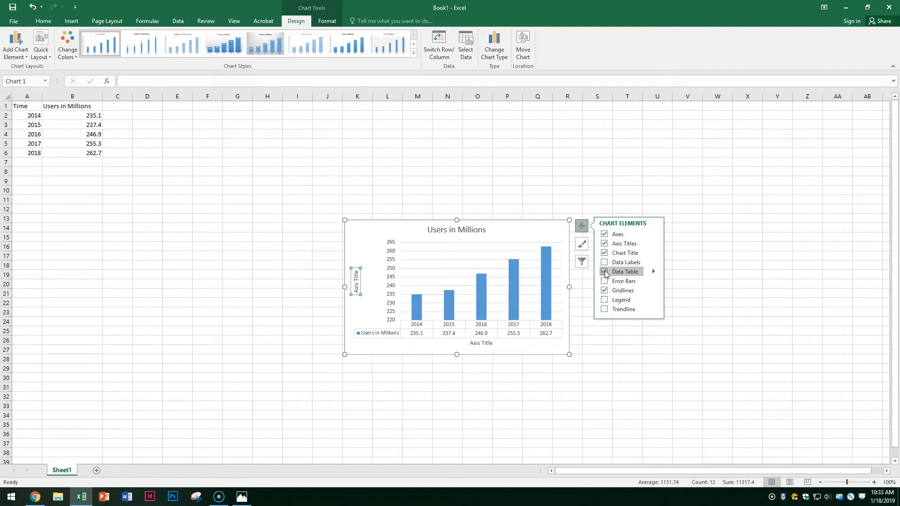
click(605, 290)
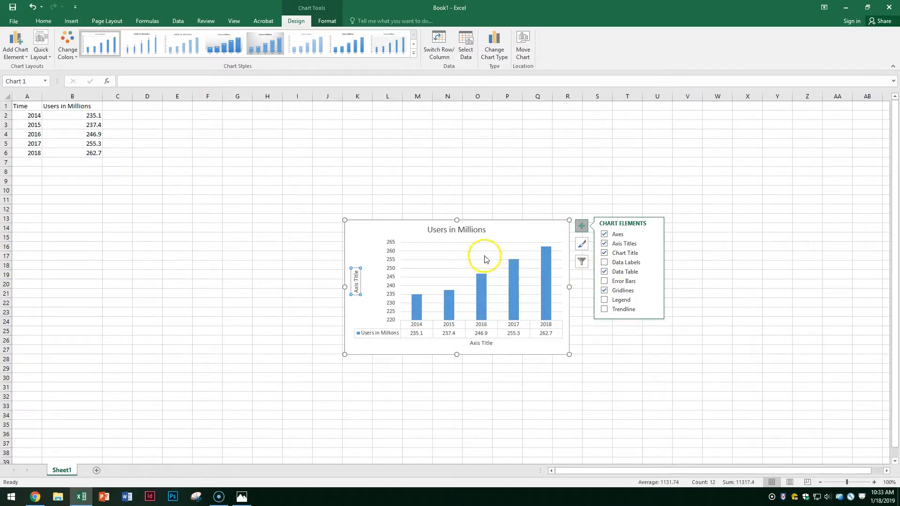
Step: Replace the column chart's title with "Twitter Users Worldwide"
click(458, 233)
double_click(468, 230)
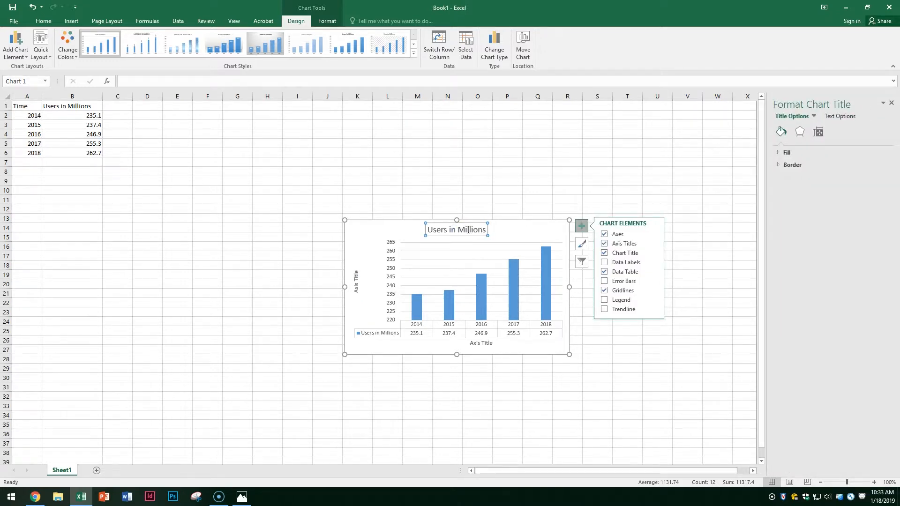
click(468, 230)
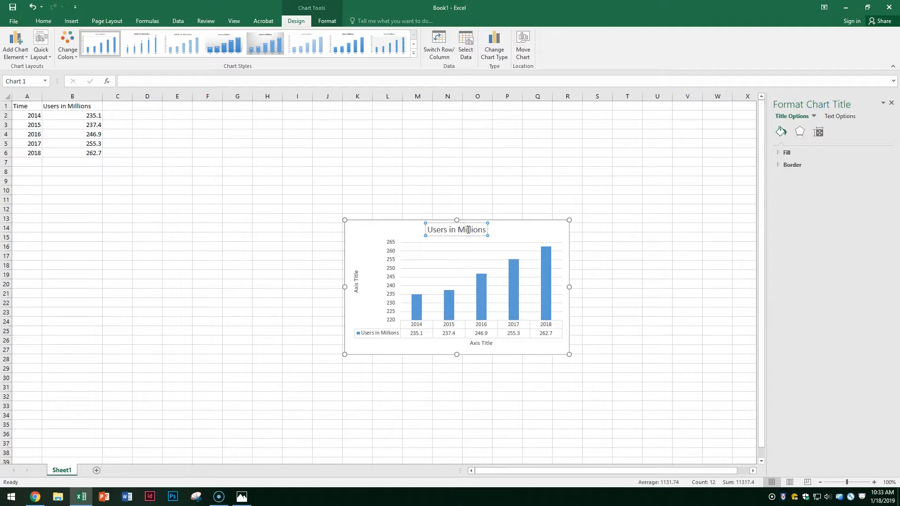
key(BackSpace)
key(BackSpace)
key(BackSpace)
key(BackSpace)
key(BackSpace)
key(BackSpace)
key(BackSpace)
key(BackSpace)
key(BackSpace)
key(BackSpace)
key(BackSpace)
key(BackSpace)
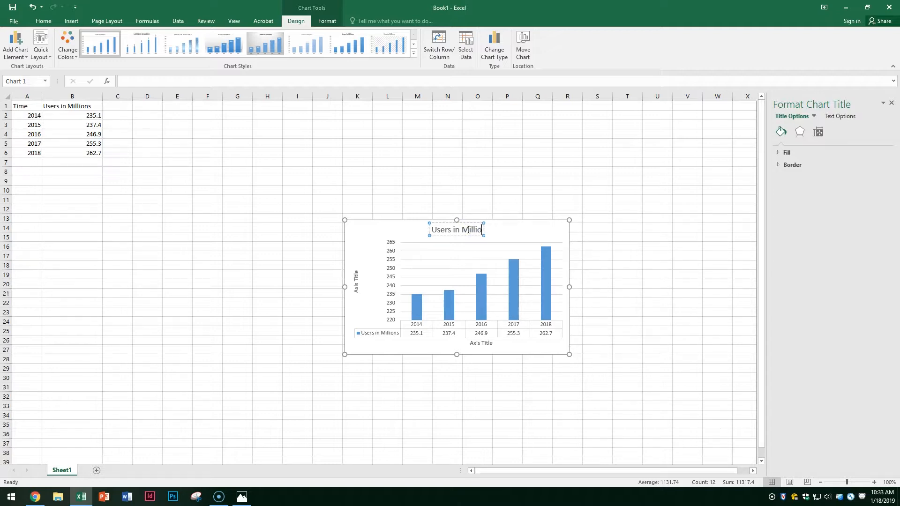
key(BackSpace)
key(BackSpace)
key(BackSpace)
key(BackSpace)
key(BackSpace)
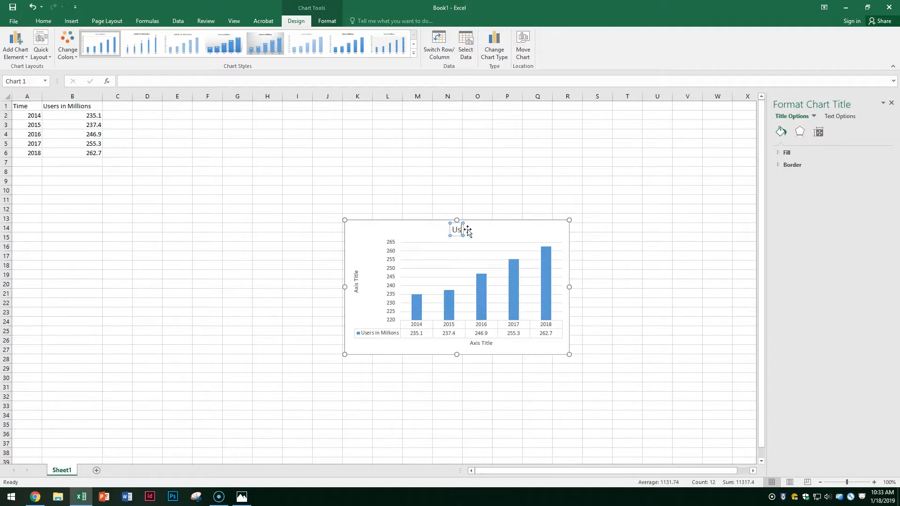
text(Twit)
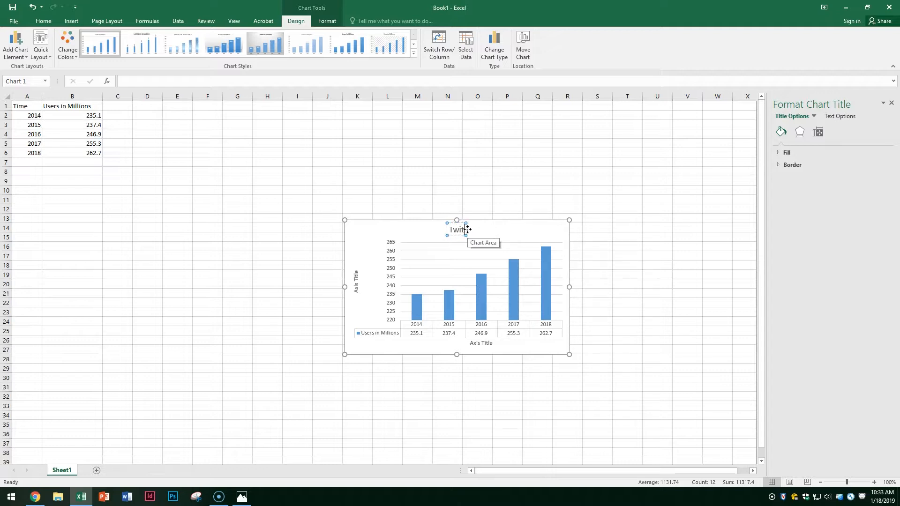
text(ter Users Word)
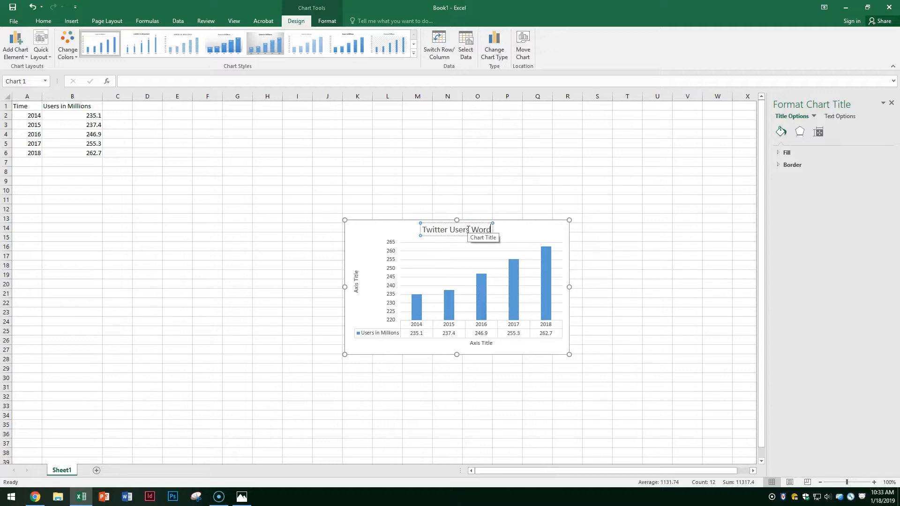
key(BackSpace)
text(ldwide)
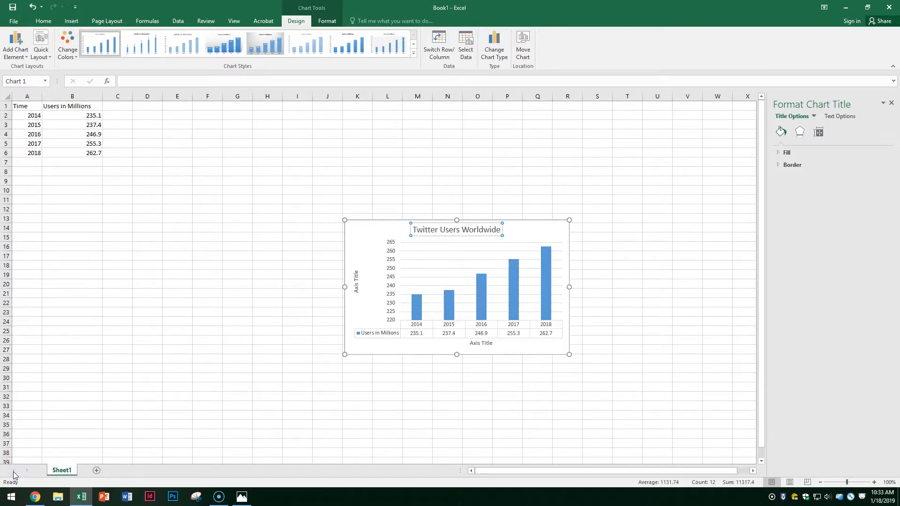
Step: Change the chart's horizontal axis title to "Year"
click(481, 345)
click(489, 344)
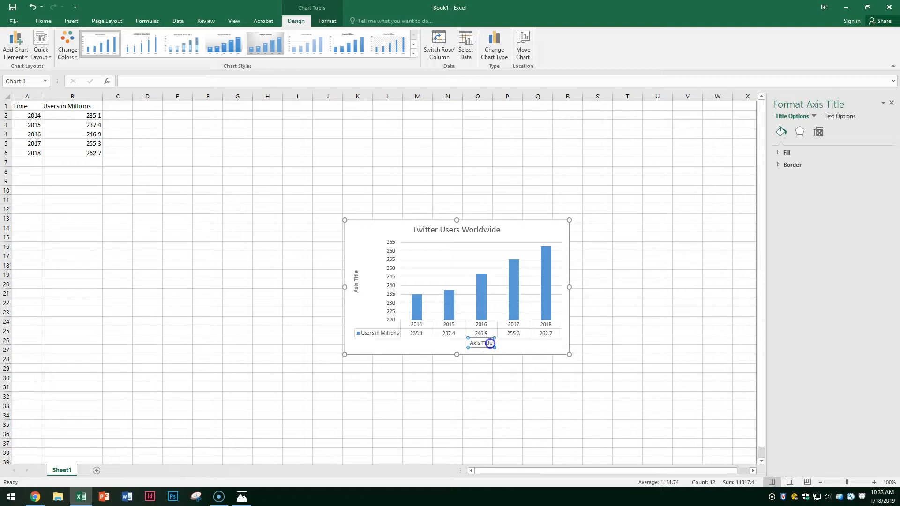
key(BackSpace)
key(BackSpace)
key(BackSpace)
key(BackSpace)
key(BackSpace)
key(BackSpace)
key(BackSpace)
key(BackSpace)
key(BackSpace)
key(BackSpace)
text(Year)
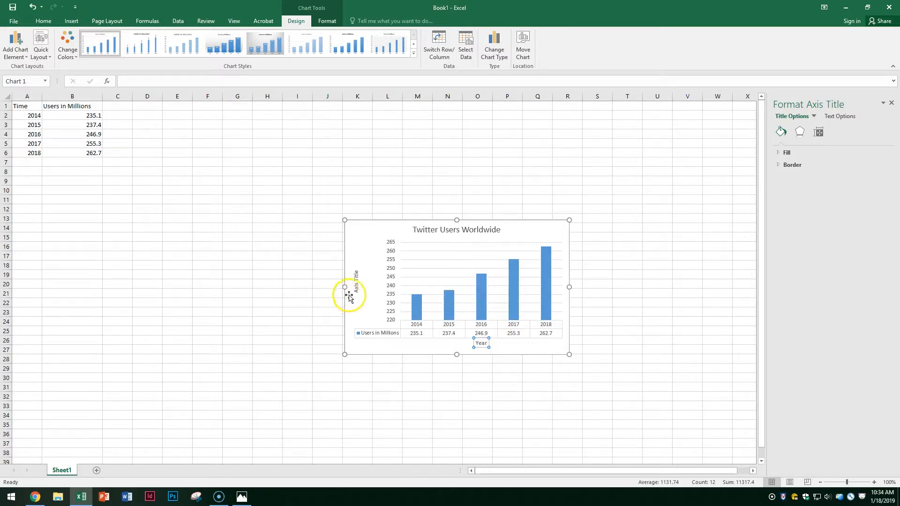
Step: Change the chart's vertical axis title to "Users in Millions"
click(356, 281)
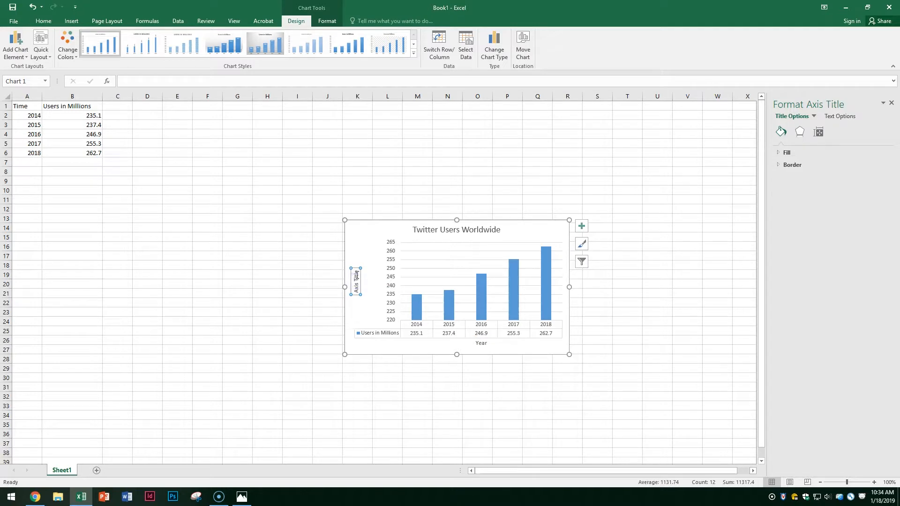
double_click(356, 277)
key(BackSpace)
key(BackSpace)
key(BackSpace)
key(BackSpace)
key(BackSpace)
key(BackSpace)
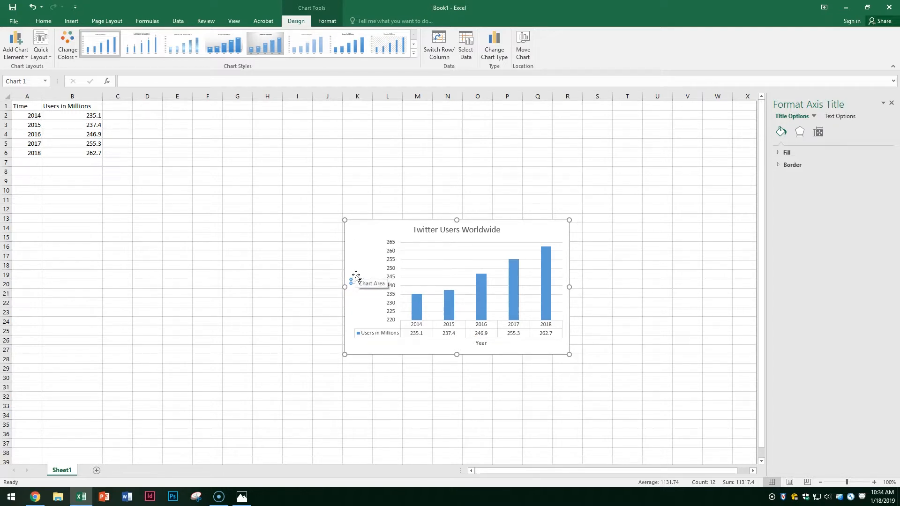
text(Users in Millions)
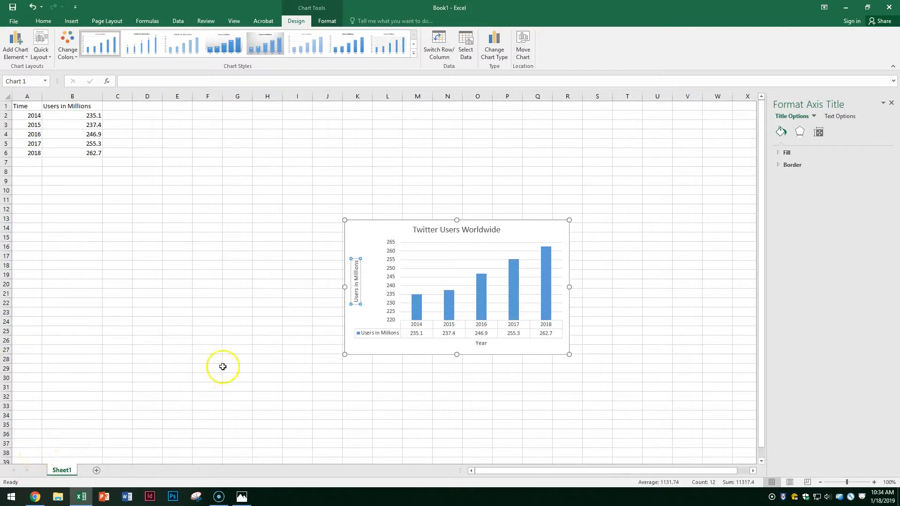
Step: Fill the chart's column series with the twitter_logo picture from the Desktop folder
mouse_move(415, 307)
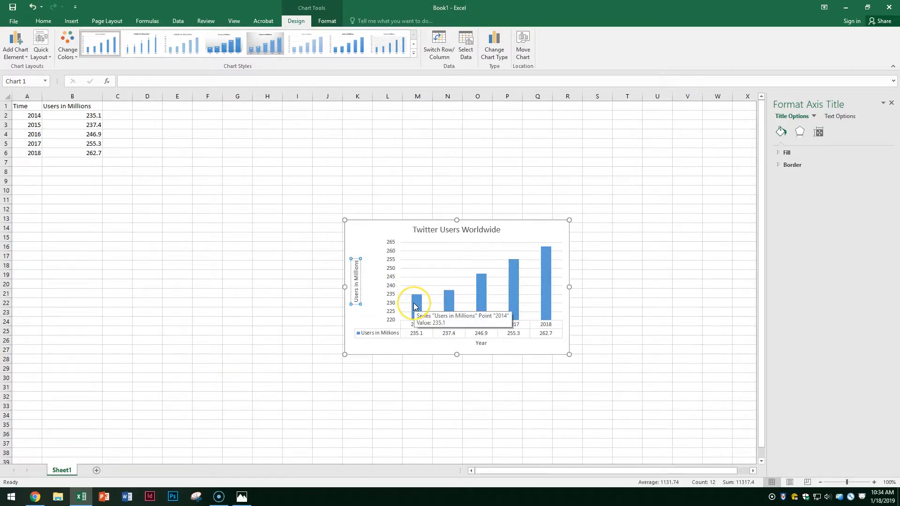
right_click(415, 307)
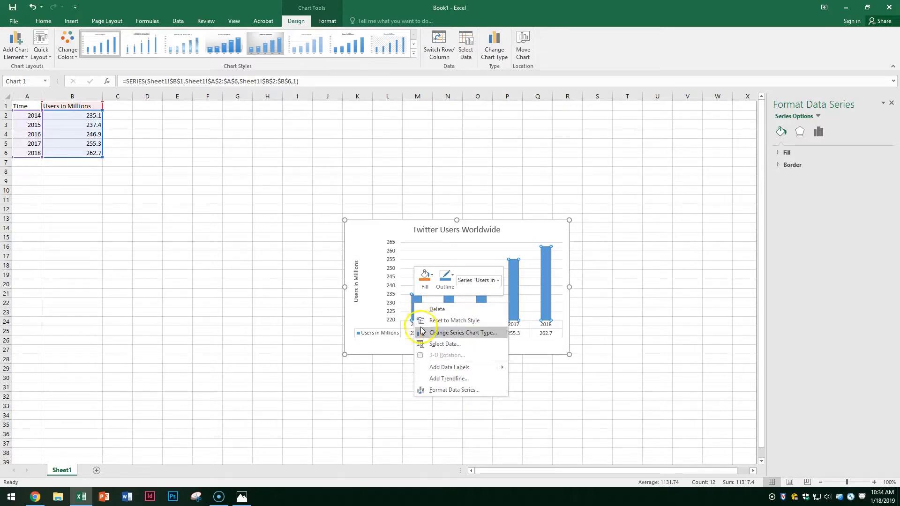
click(437, 391)
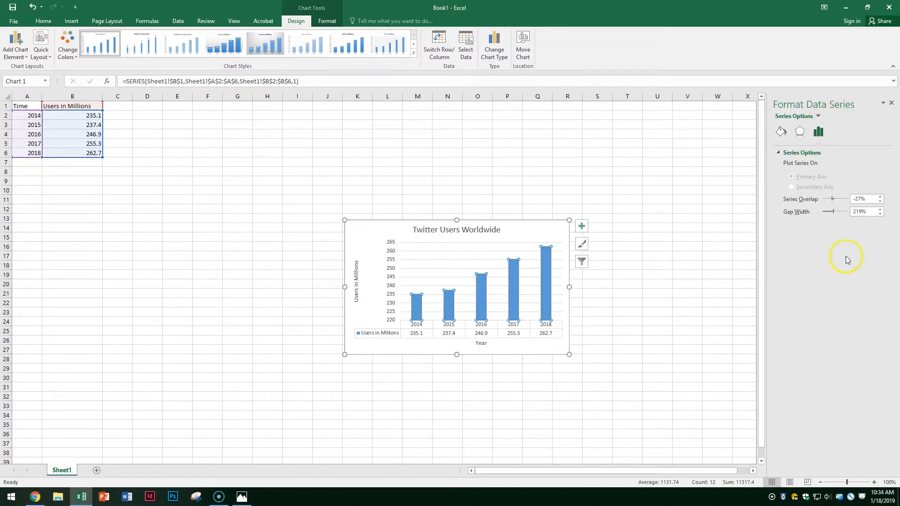
click(783, 136)
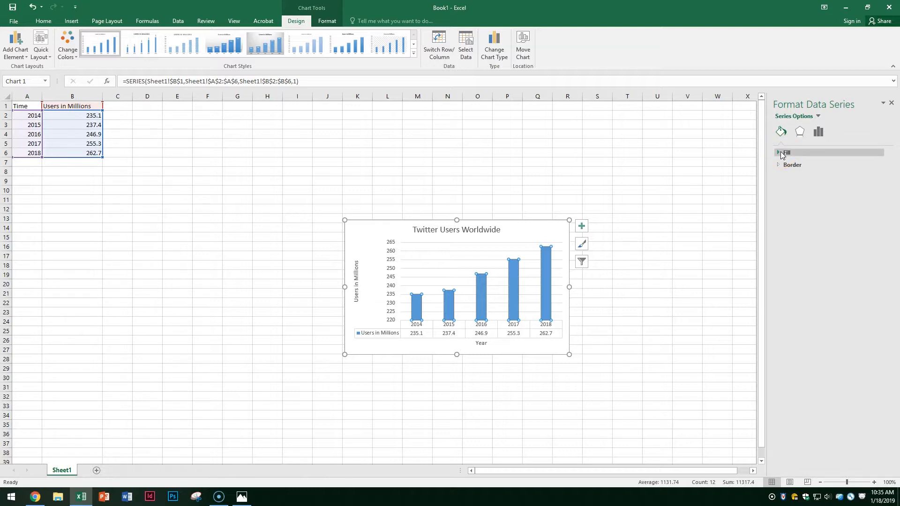
click(782, 153)
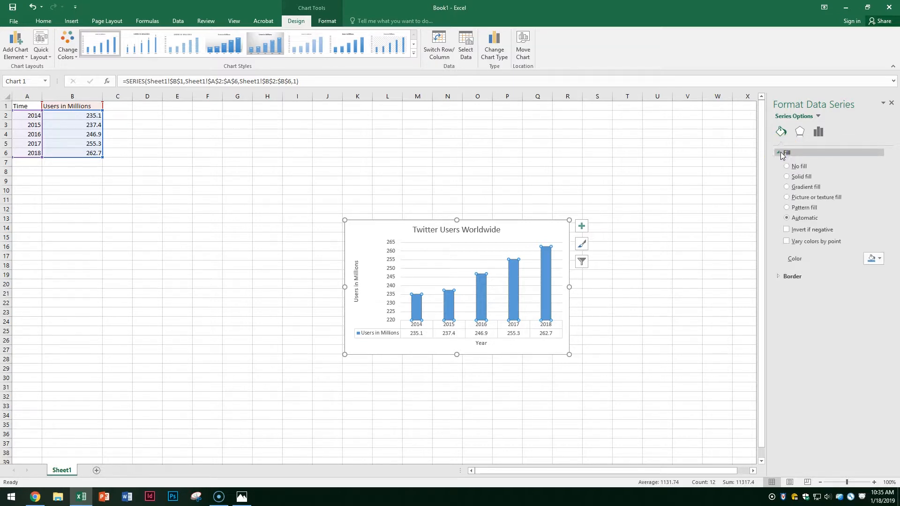
click(787, 198)
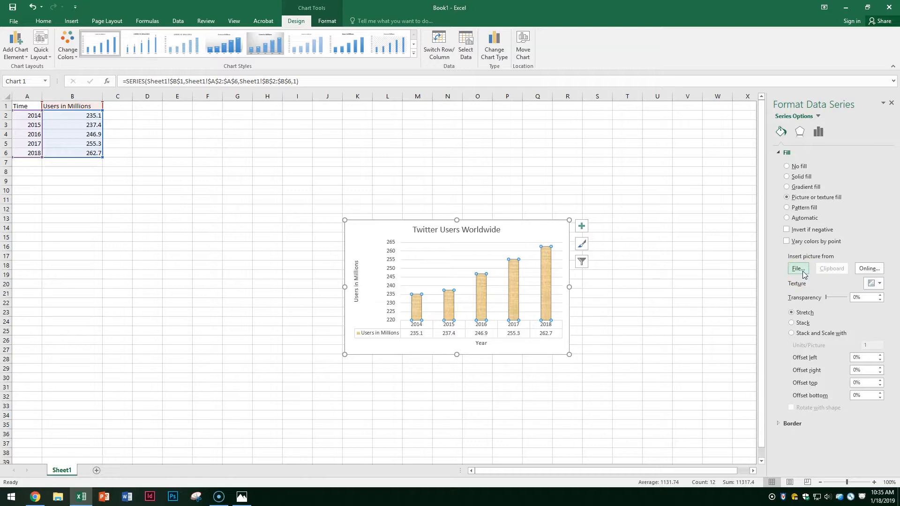
click(803, 271)
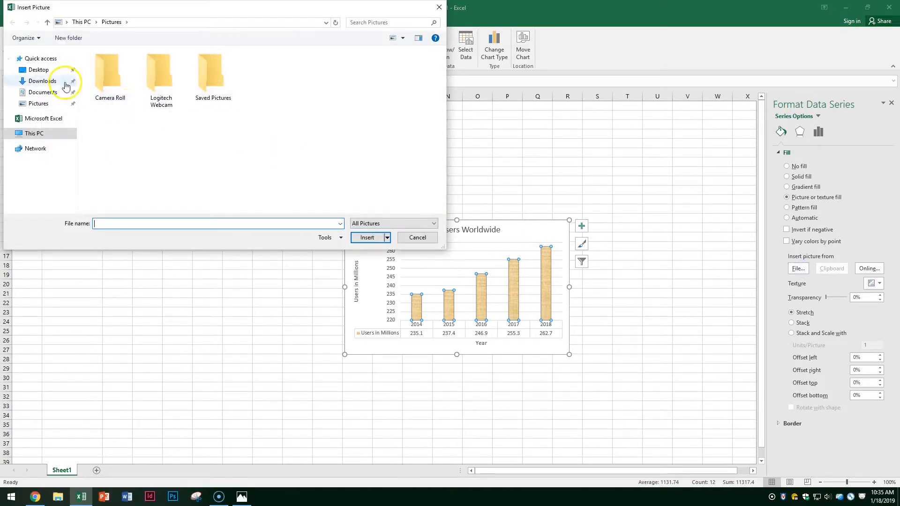
click(45, 70)
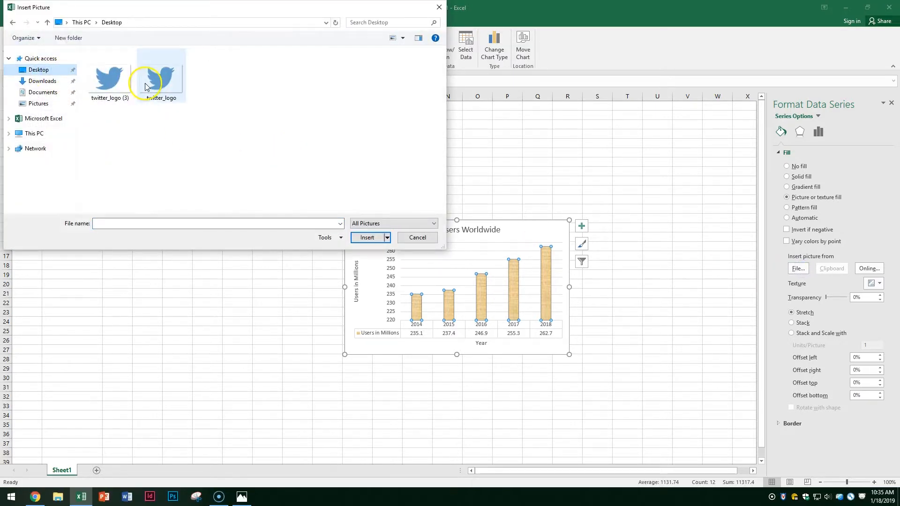
click(145, 87)
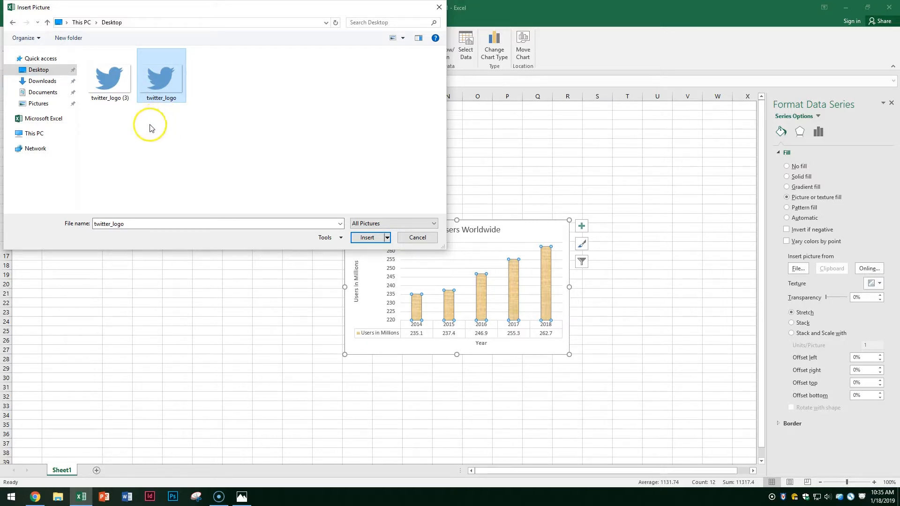
click(367, 237)
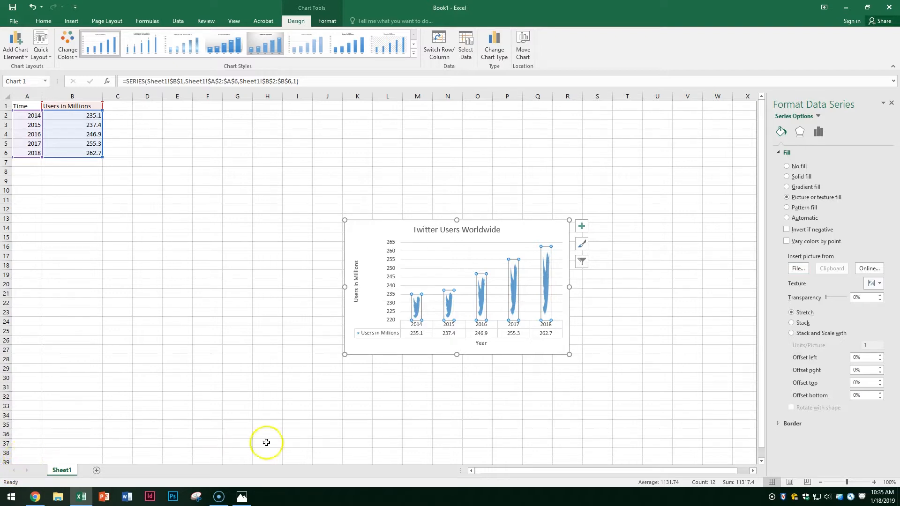
Step: Set the columns' picture fill to Stack and Scale with 4 units per picture
click(792, 334)
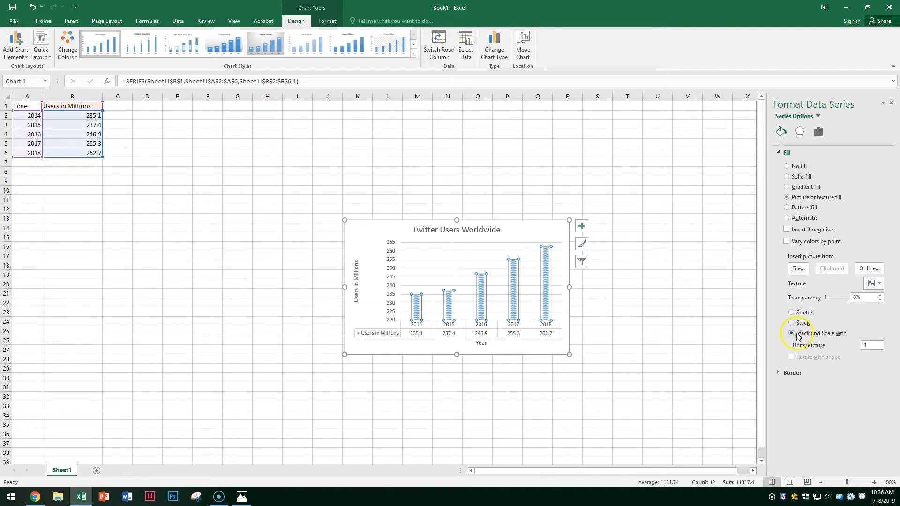
click(875, 345)
drag(874, 344, 862, 350)
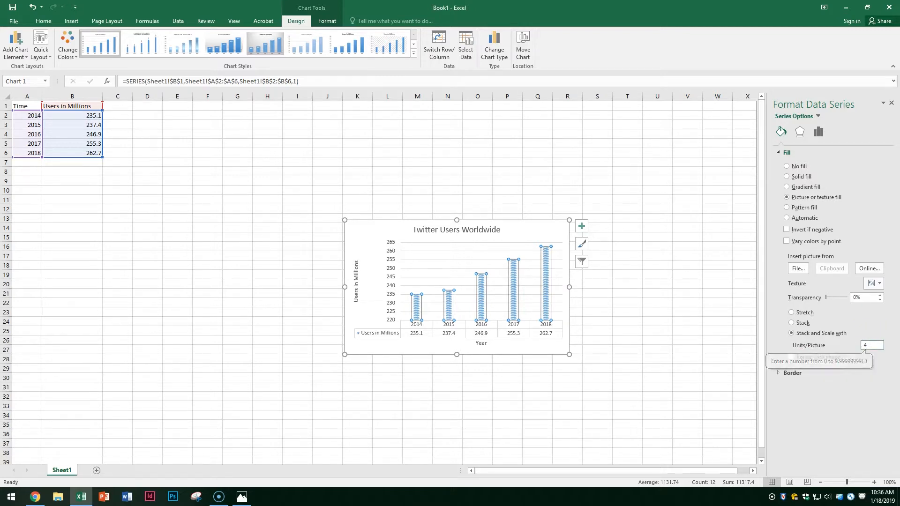
text(4)
click(20, 473)
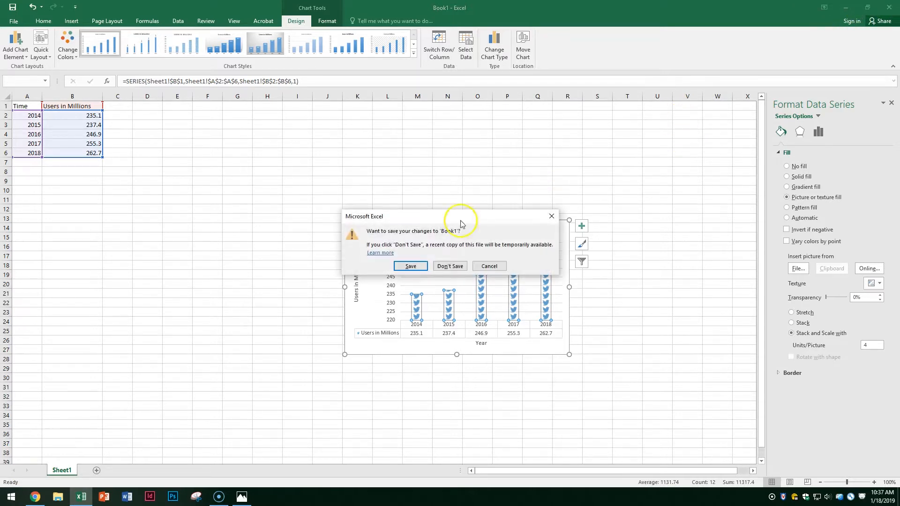
Step: Close the Twitter workbook without saving it and create a new blank workbook in Excel
click(444, 266)
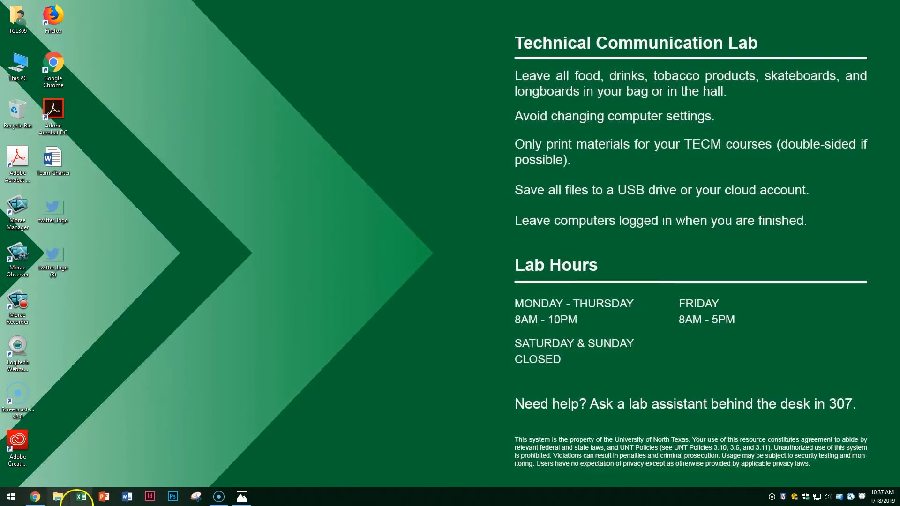
click(81, 496)
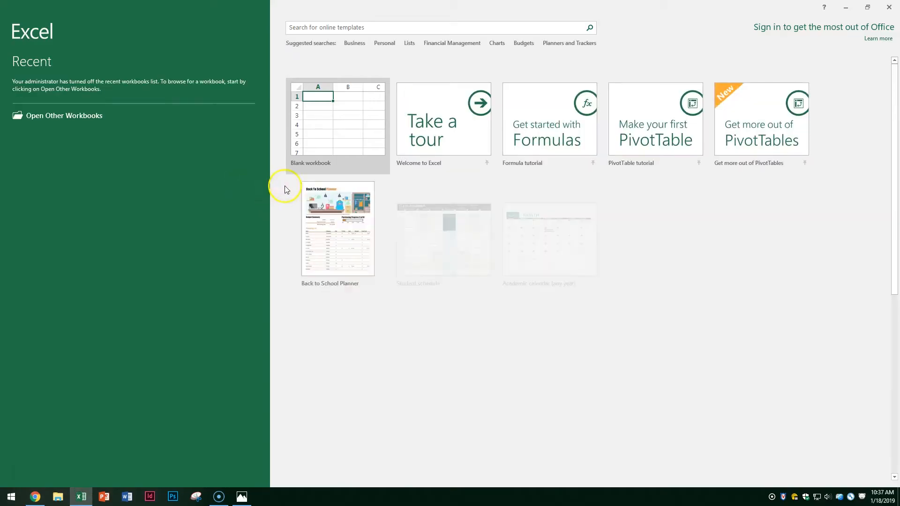
click(340, 146)
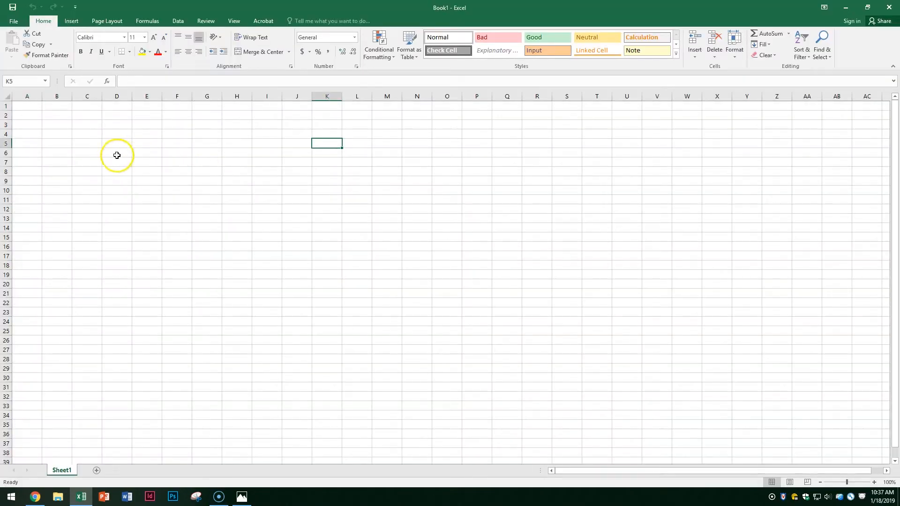
Step: Enter the column headers "Pie Type" in A1 and "Number of Votes" in B1
click(27, 108)
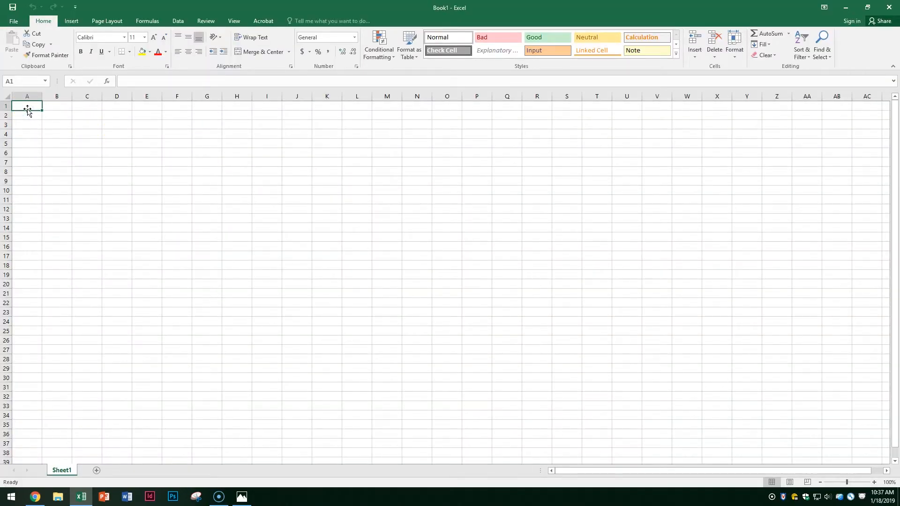
text(Pie Ty)
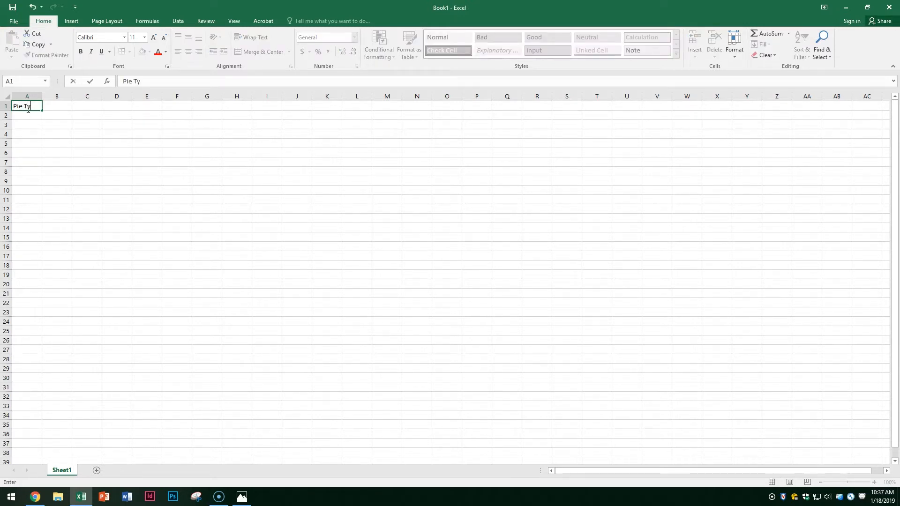
text(pe)
key(Tab)
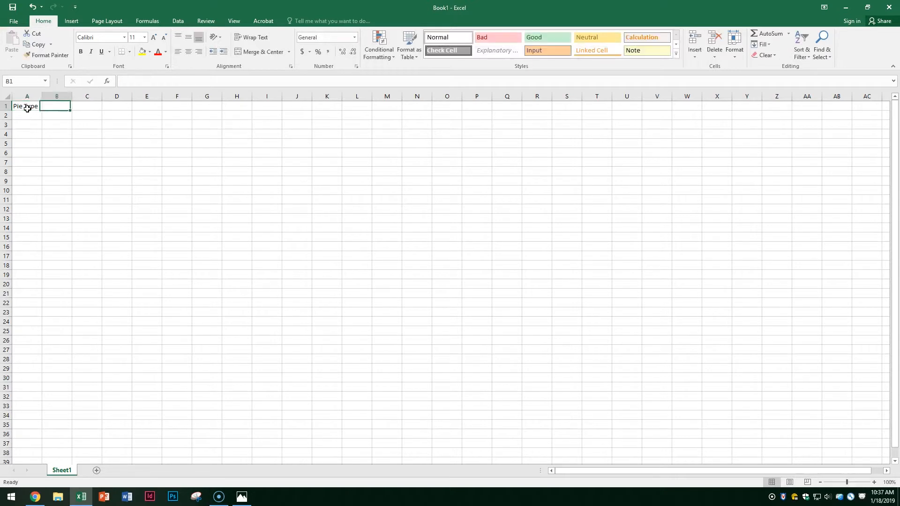
text(Num,)
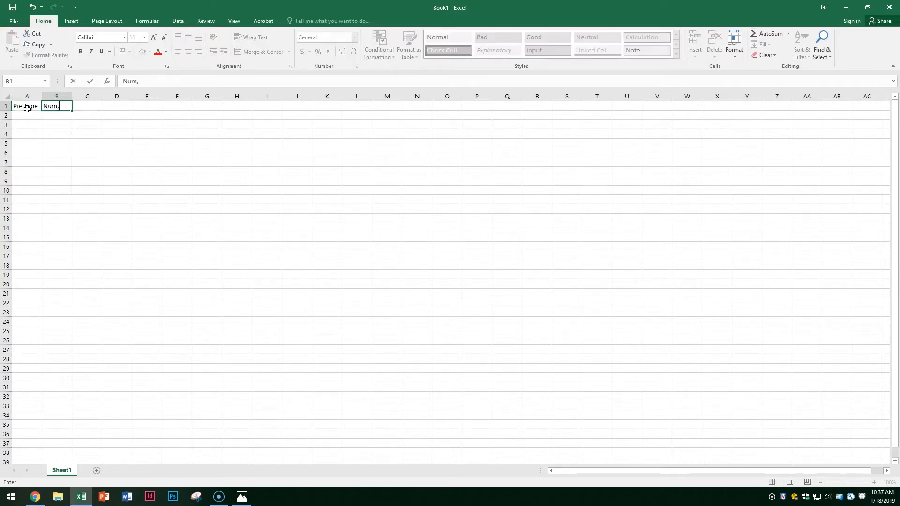
text(=)
key(BackSpace)
key(BackSpace)
text(ber of Votes)
Step: Widen column B so that it fits the "Number of Votes" header
click(57, 97)
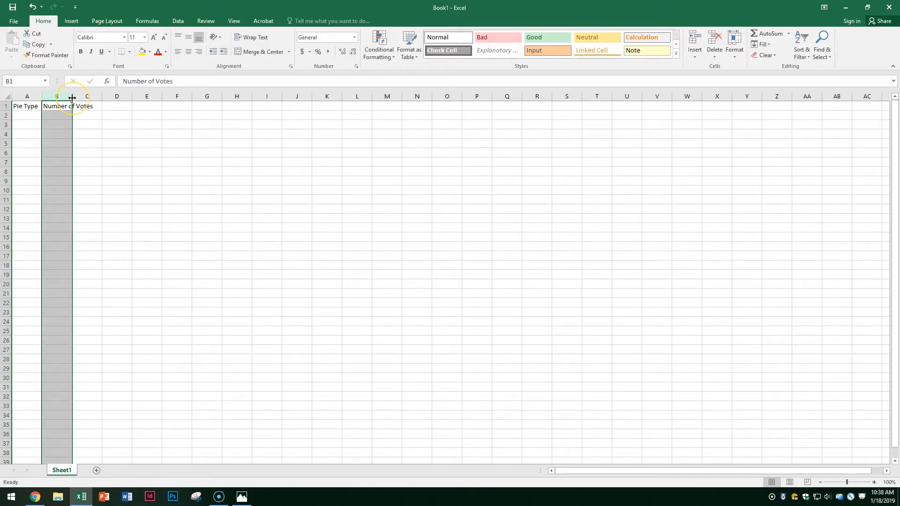
drag(72, 97, 101, 99)
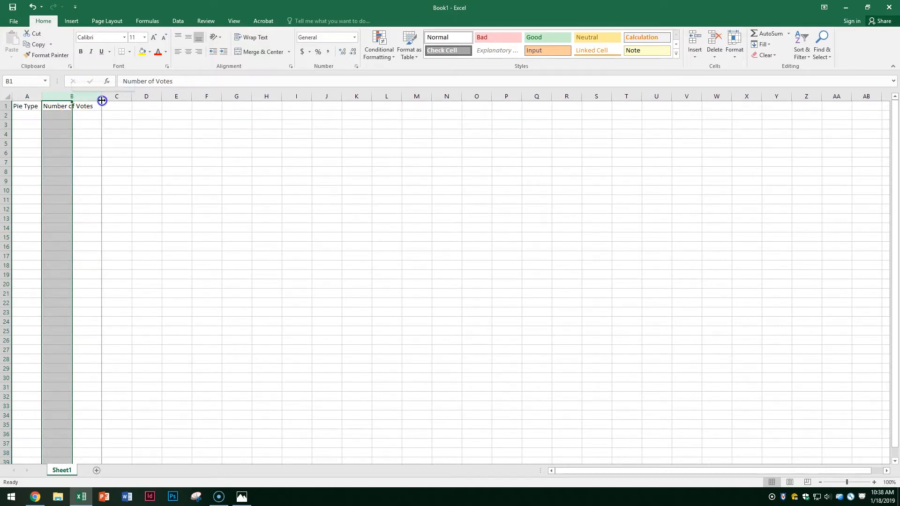
click(66, 118)
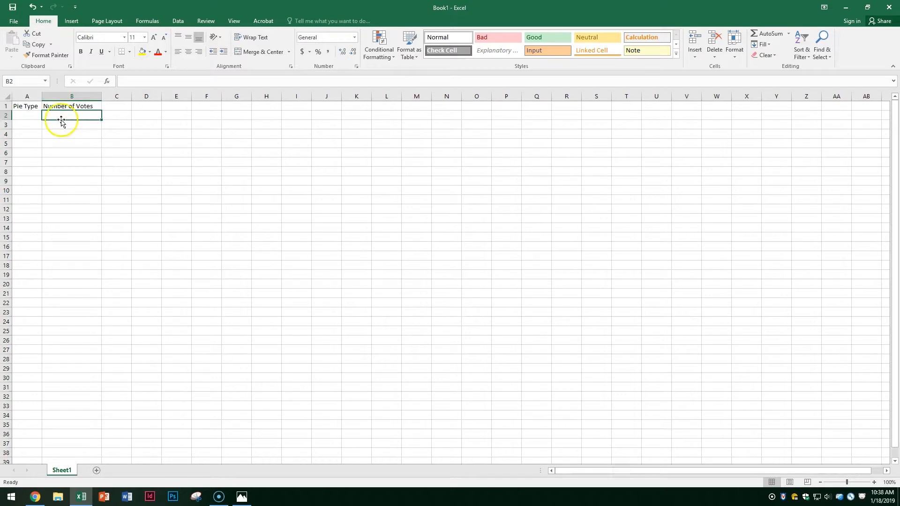
Step: Enter the pie types Cherry, Apple and Blueberry in cells A2 to A4
click(21, 115)
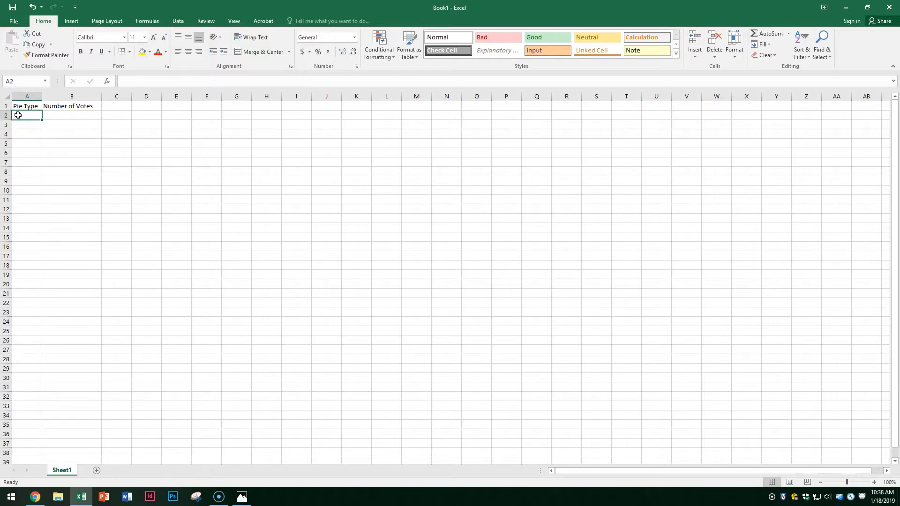
text(Cherry)
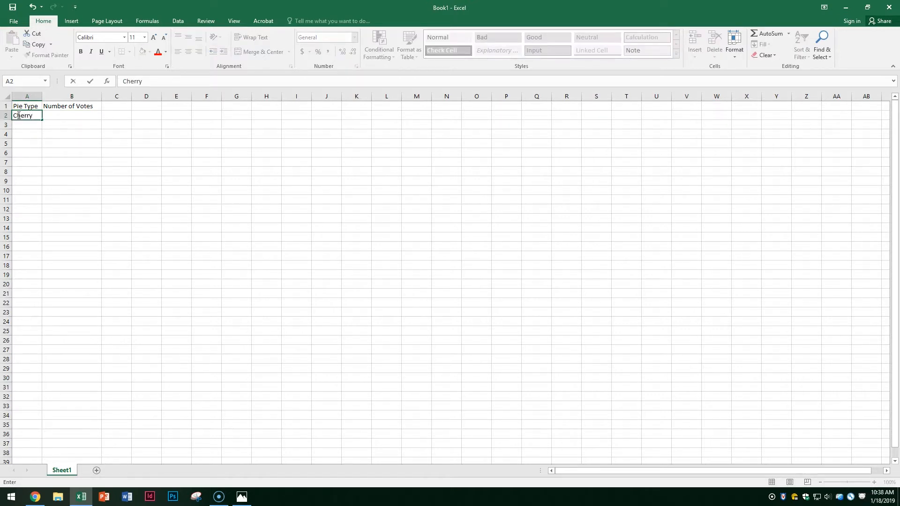
key(Return)
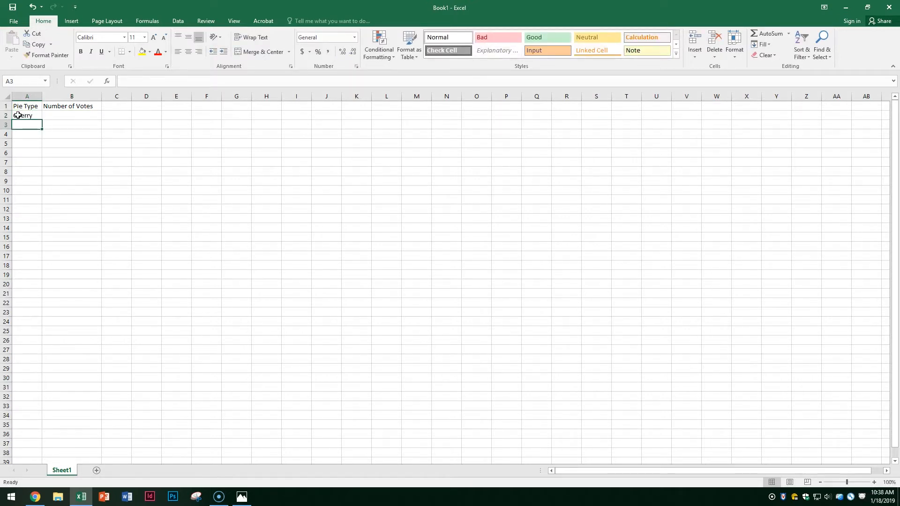
text(Apple)
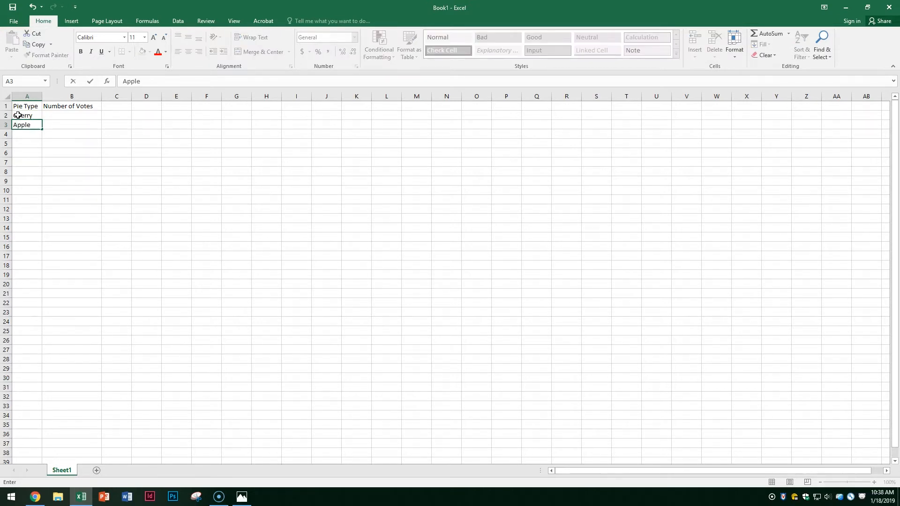
key(Return)
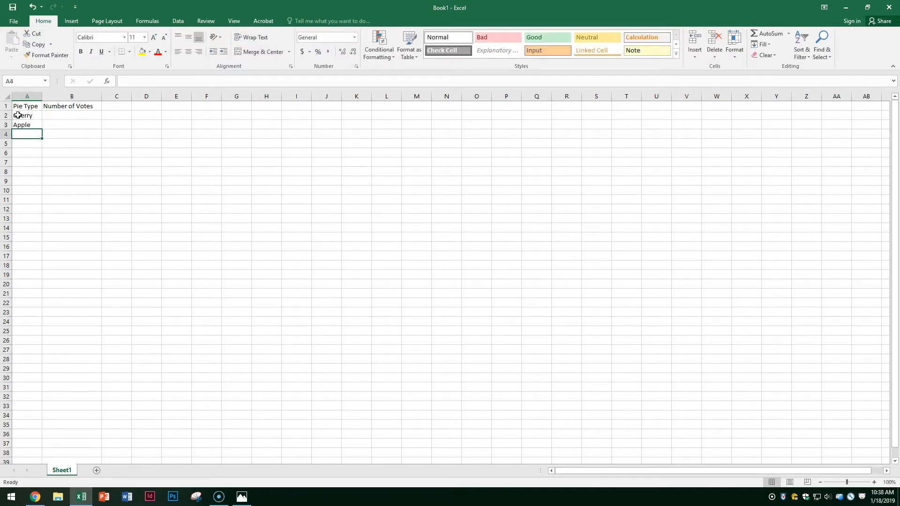
text(B)
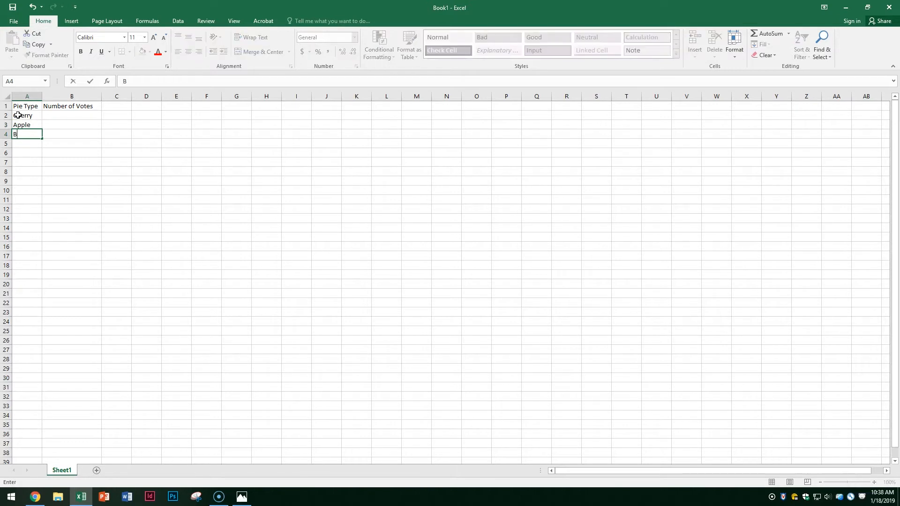
text(lueberry)
key(Return)
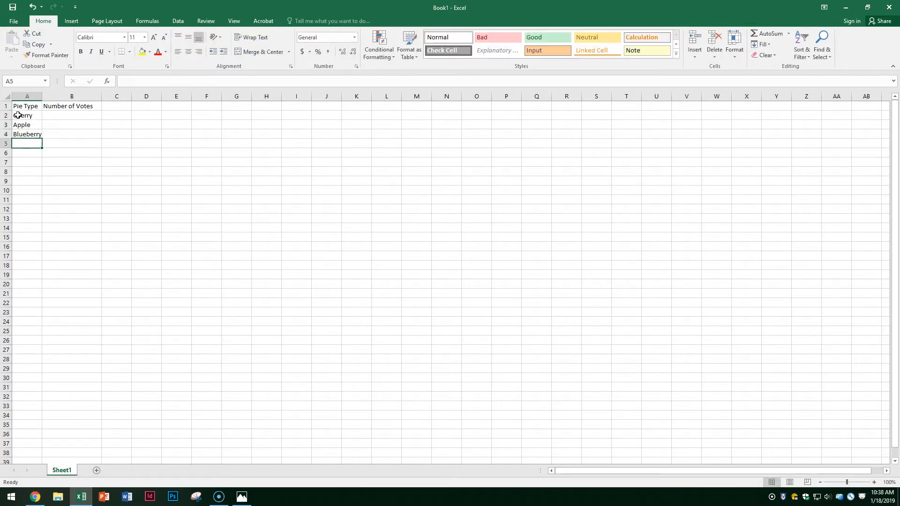
Step: Enter the pie types Pecan, Other and N/A in cells A5 to A7, and widen column A slightly
text(Pecan)
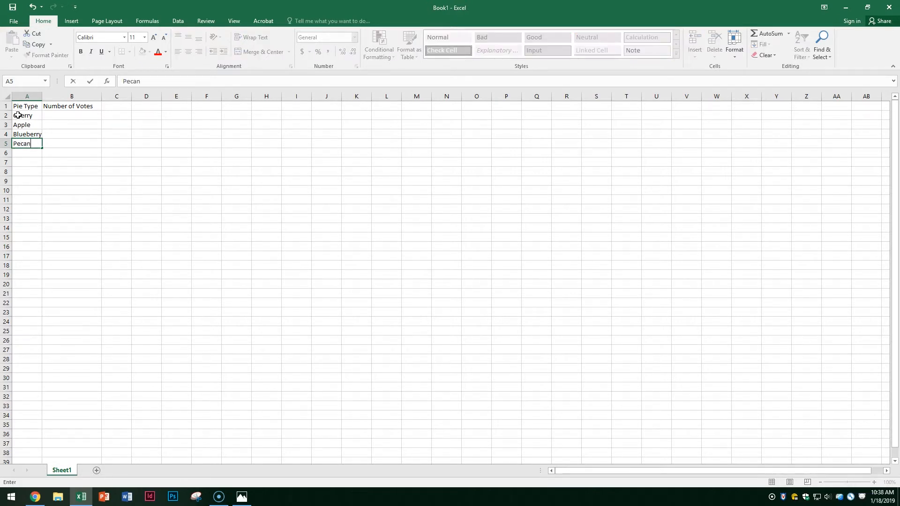
key(Return)
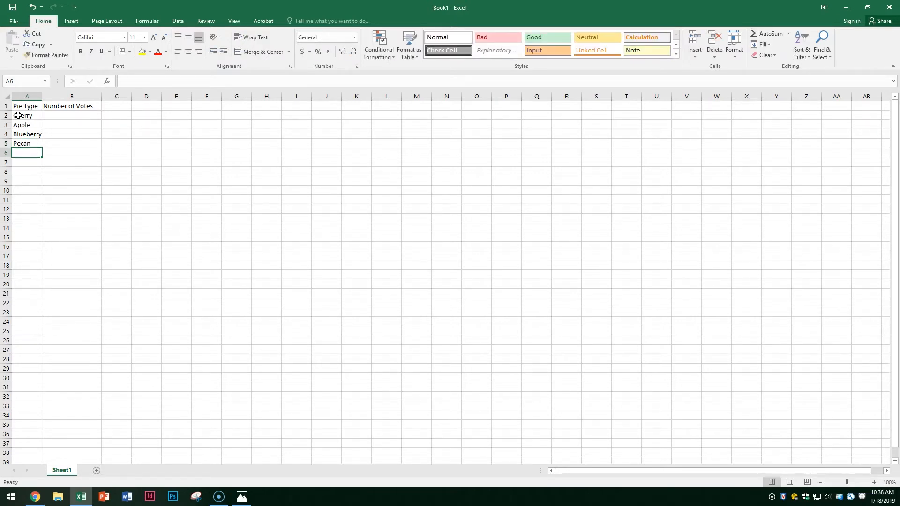
text(Other)
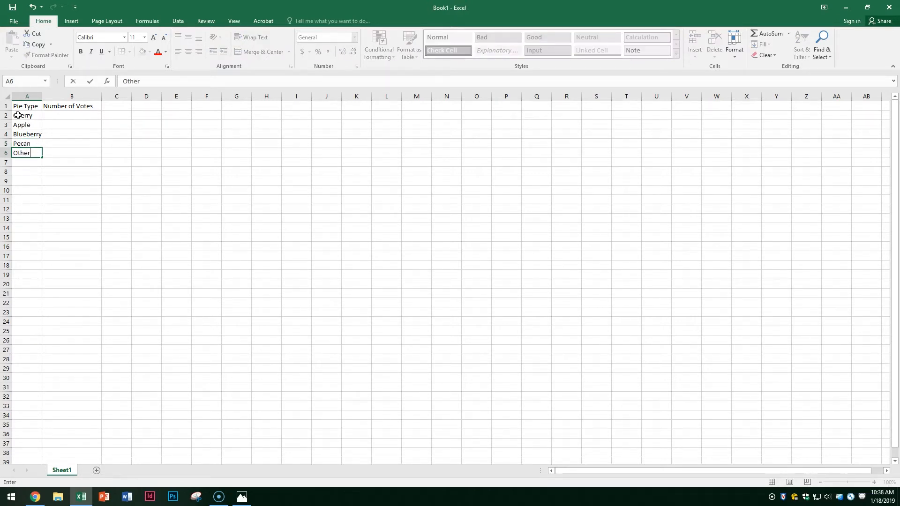
key(Return)
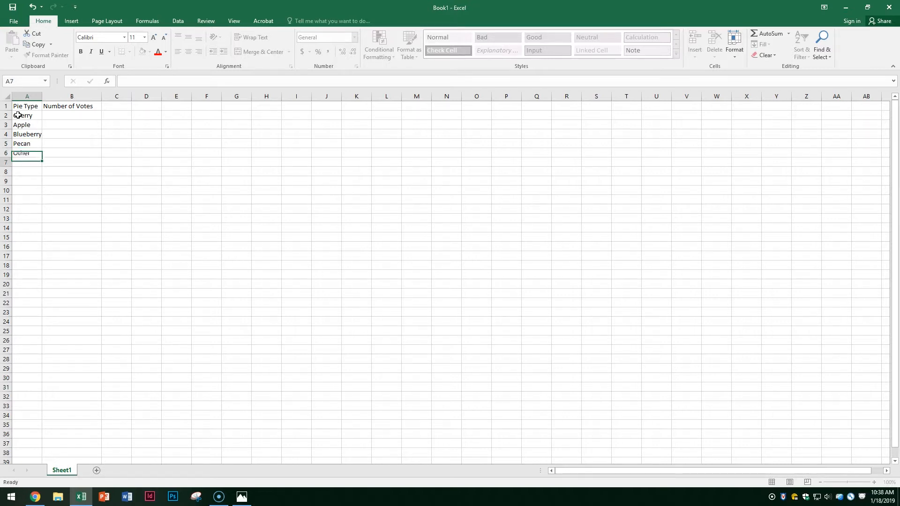
text(N/A)
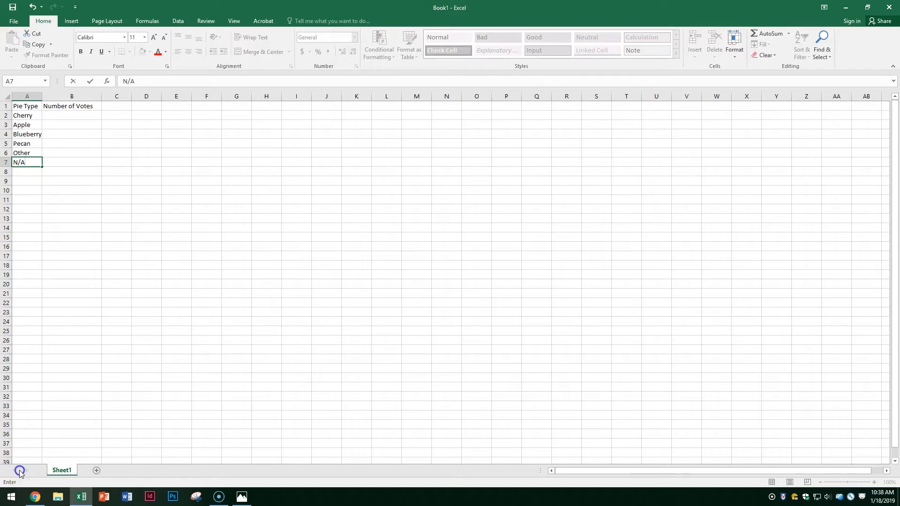
click(36, 97)
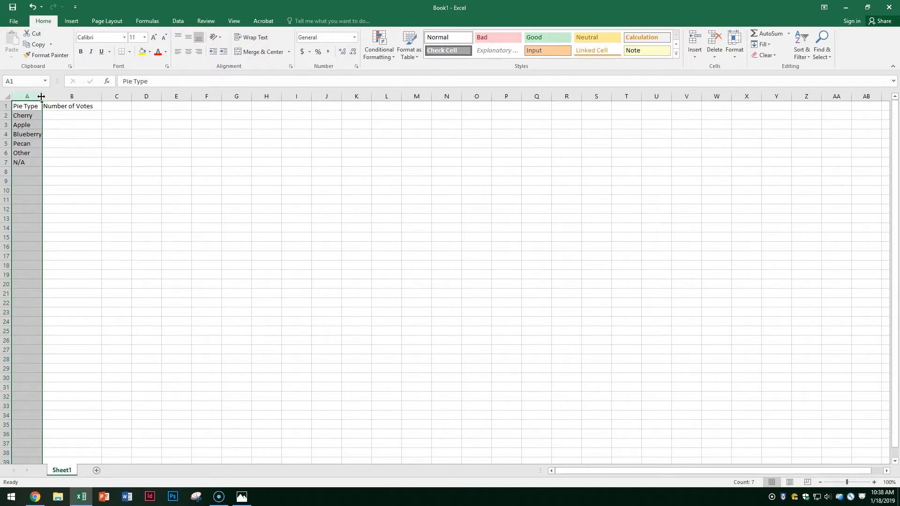
drag(41, 96, 49, 96)
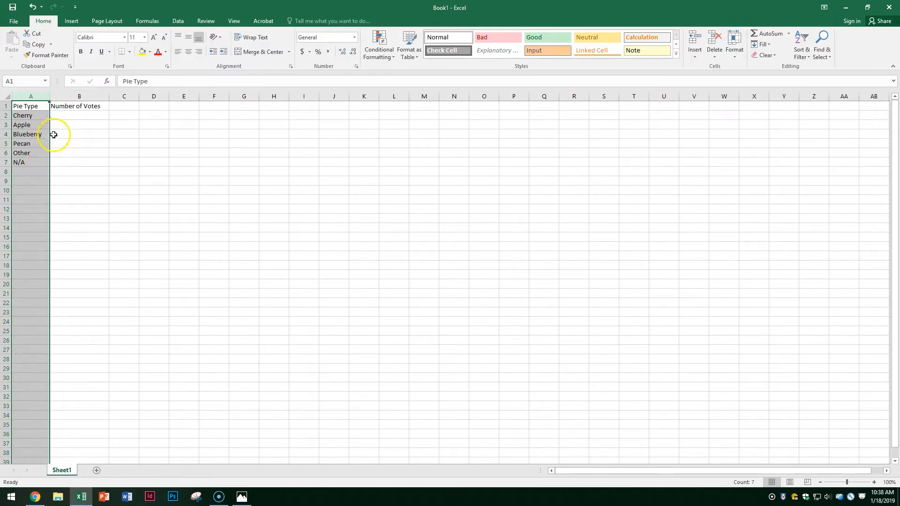
Step: Enter the vote numbers 14, 43, 7, 25, 35 and 15 in cells B2 to B7
click(68, 115)
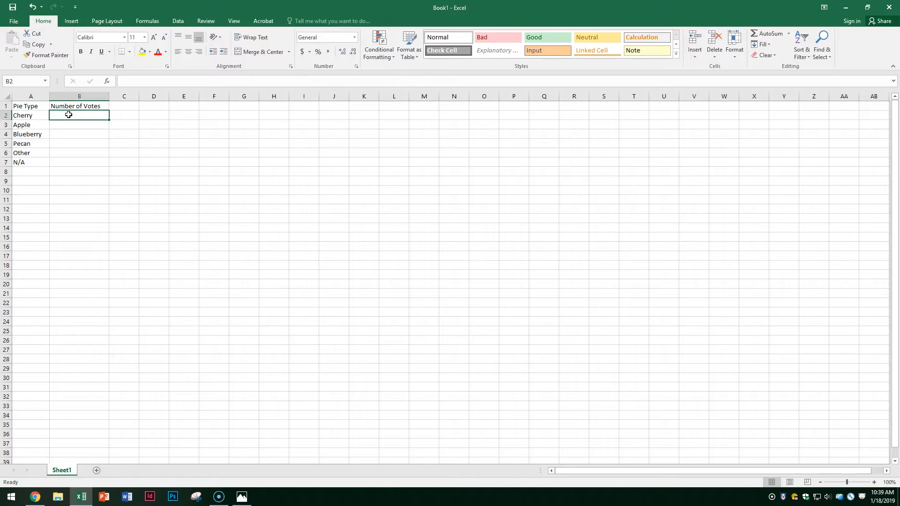
text(14)
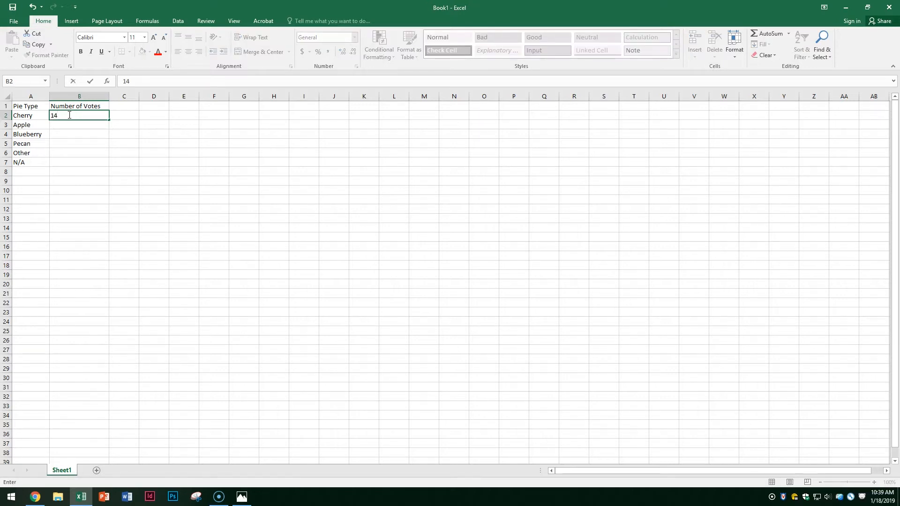
key(Return)
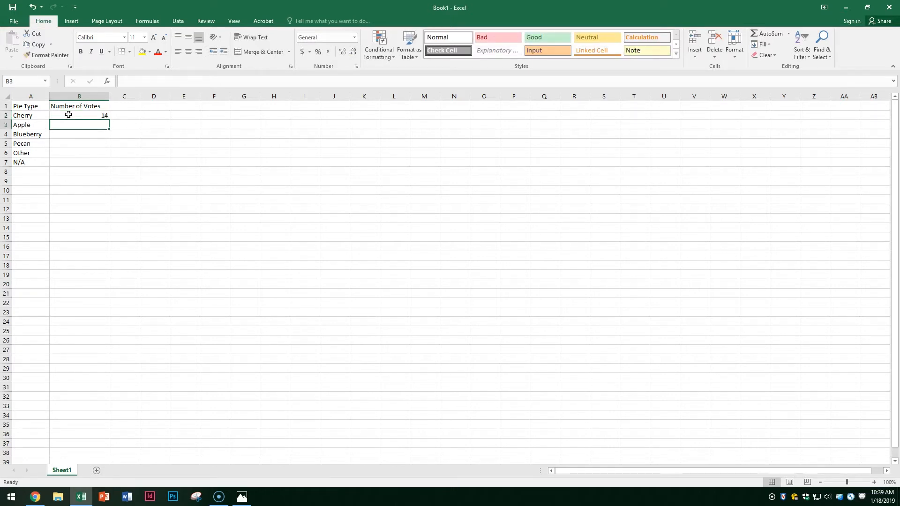
text(43)
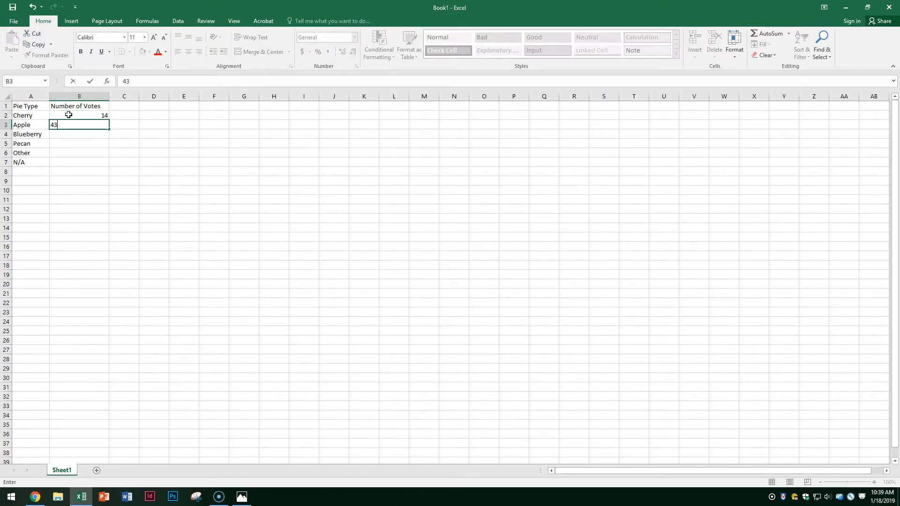
key(Return)
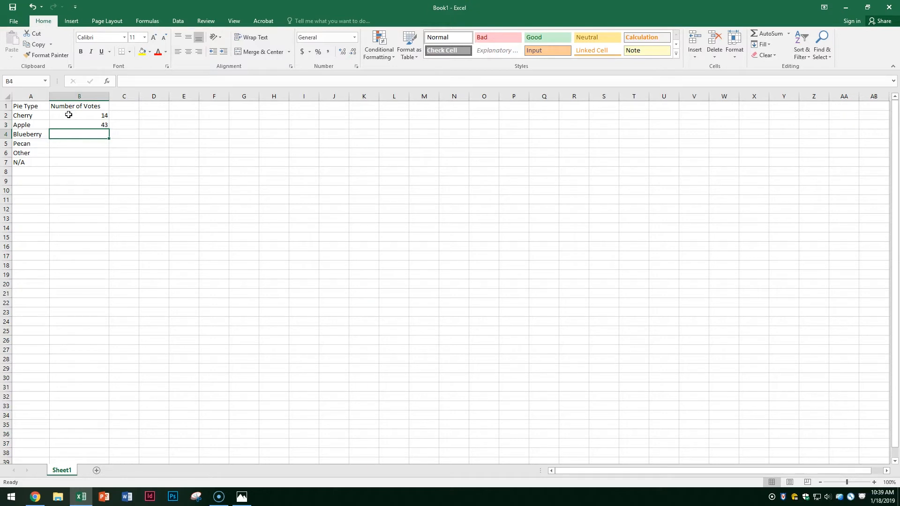
text(7)
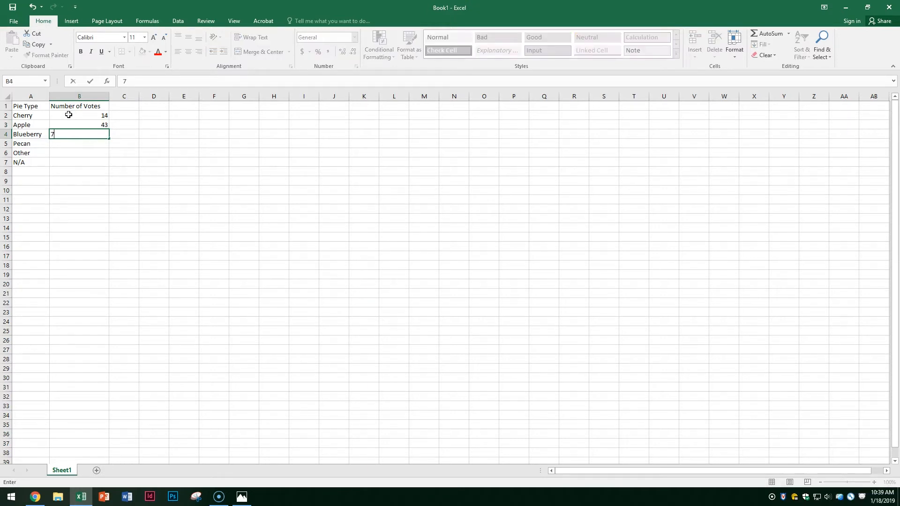
key(Return)
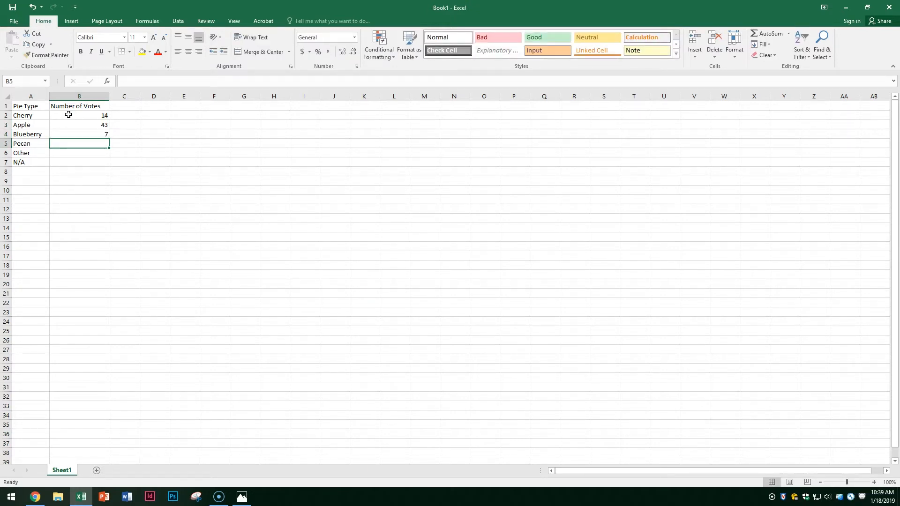
text(25)
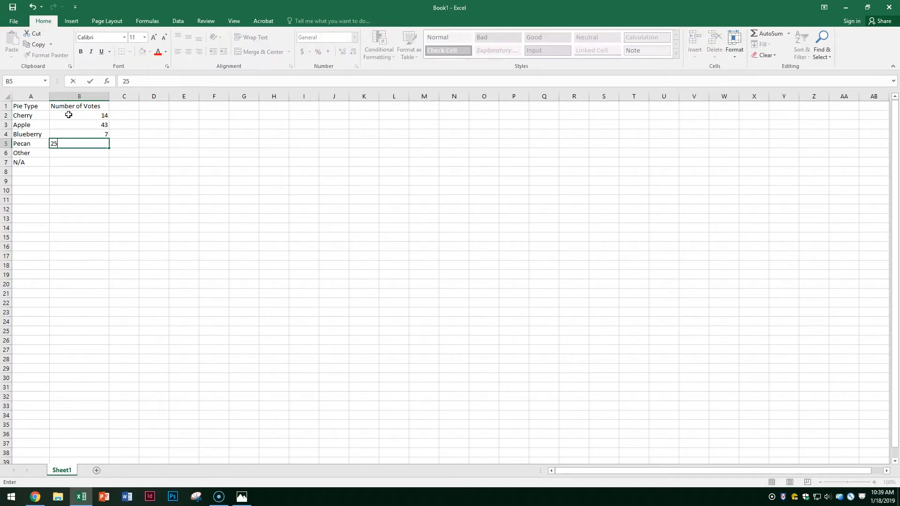
key(Return)
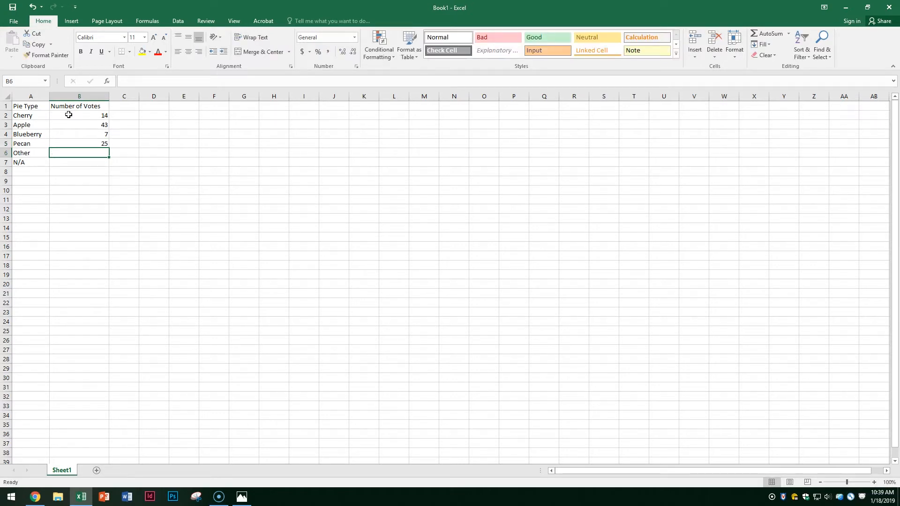
text(35)
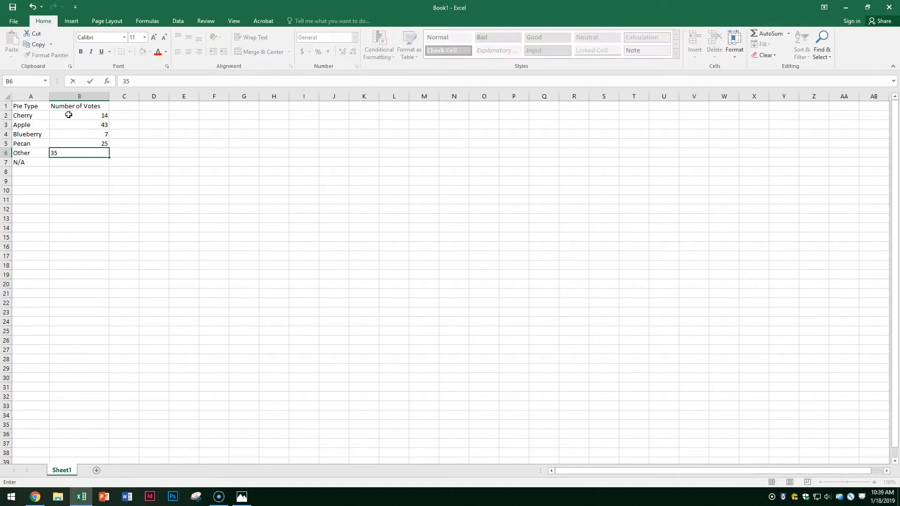
key(Return)
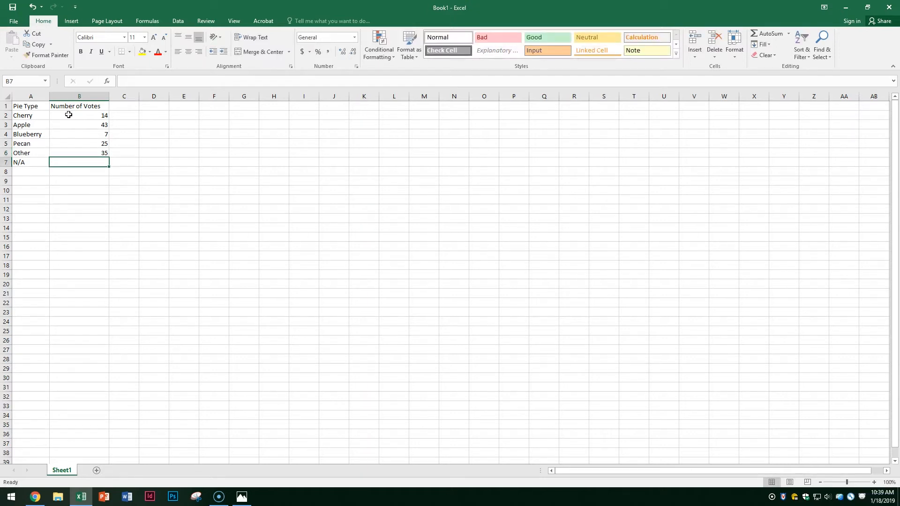
text(15)
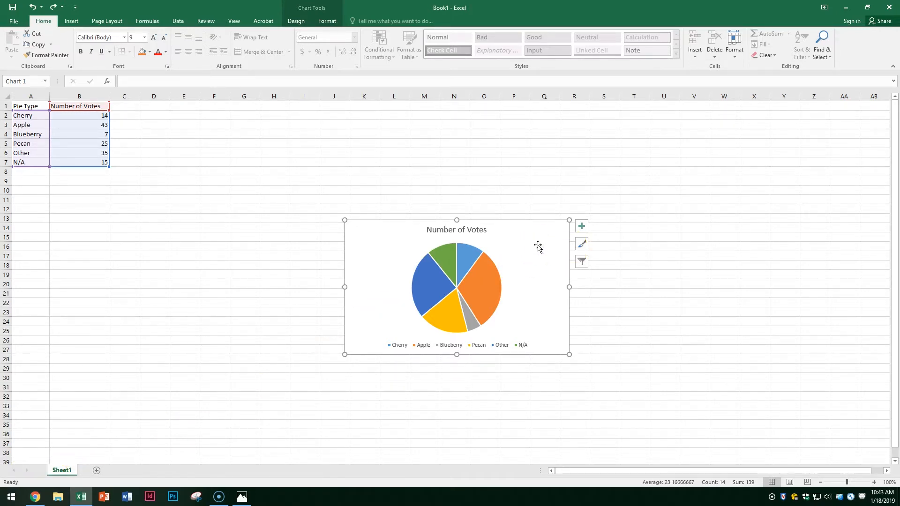
Step: Add data labels to the Number of Votes pie chart in the Data Callout style
click(582, 228)
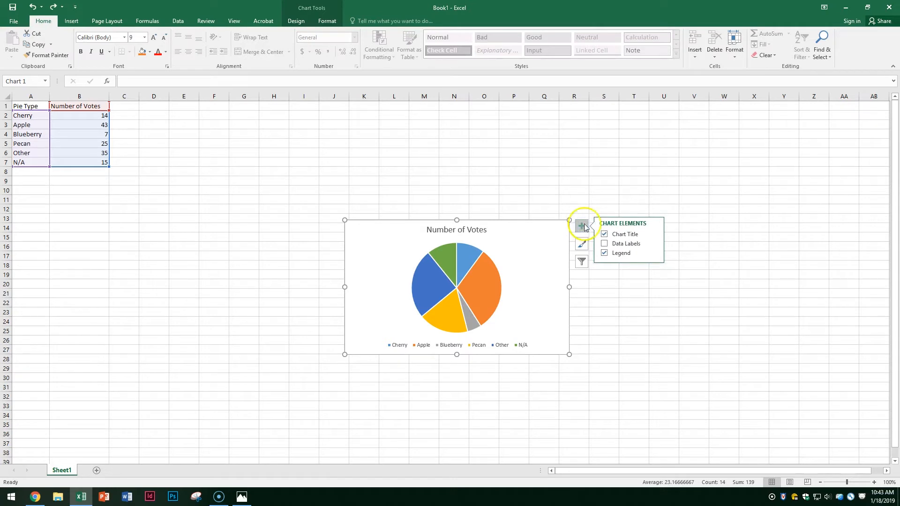
click(605, 243)
click(605, 243)
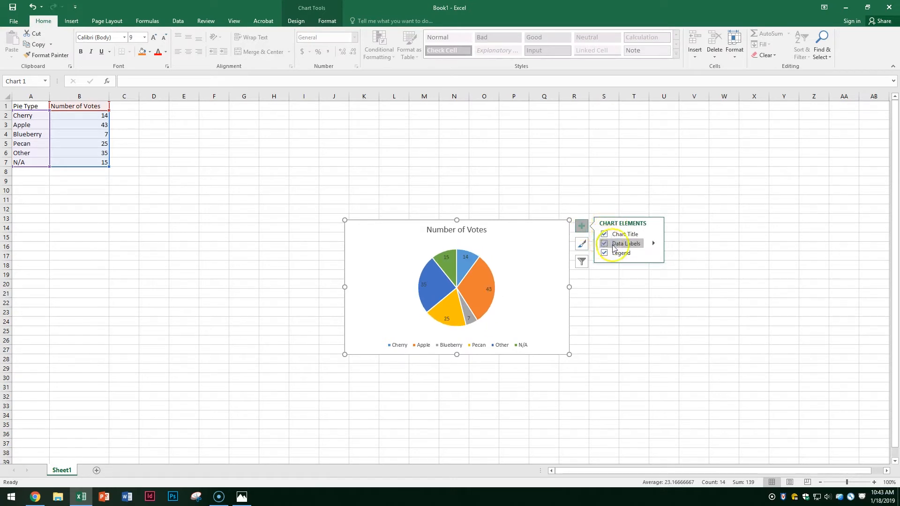
click(655, 244)
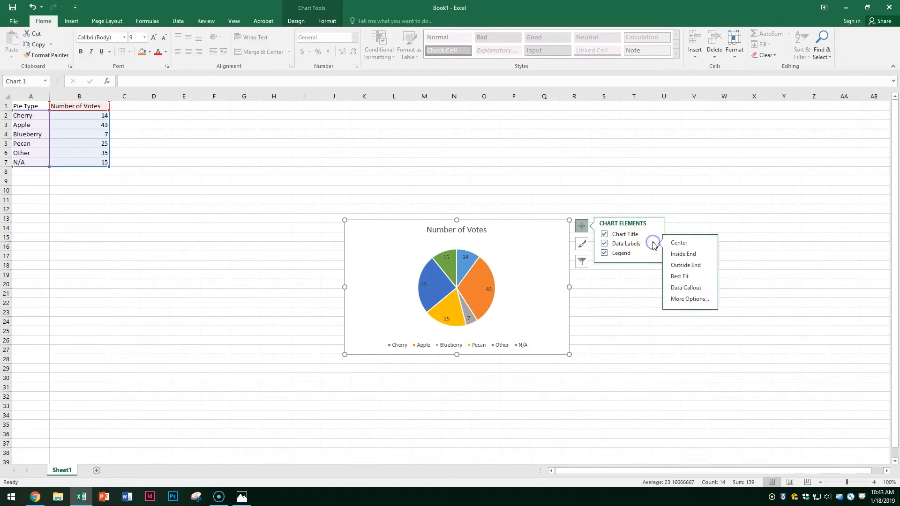
click(681, 289)
click(680, 290)
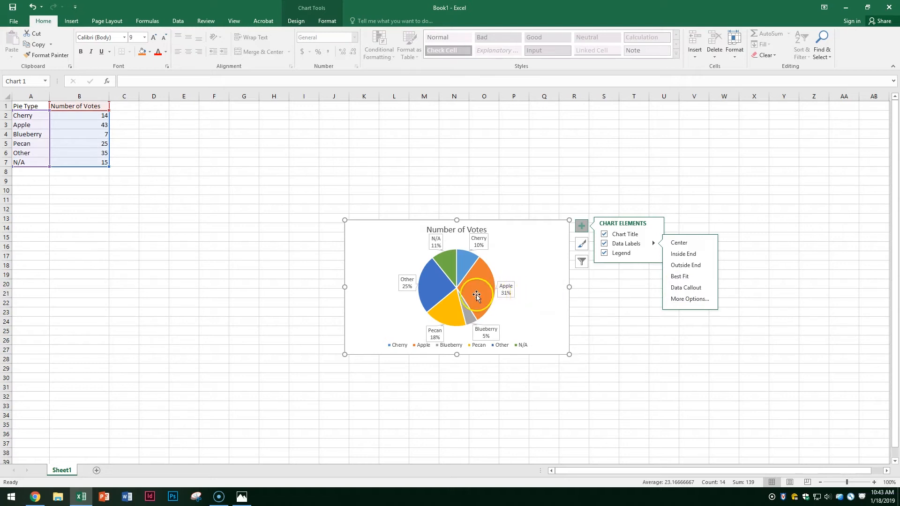
Step: Format the pie chart's data series with a solid red fill across all slices
mouse_move(479, 291)
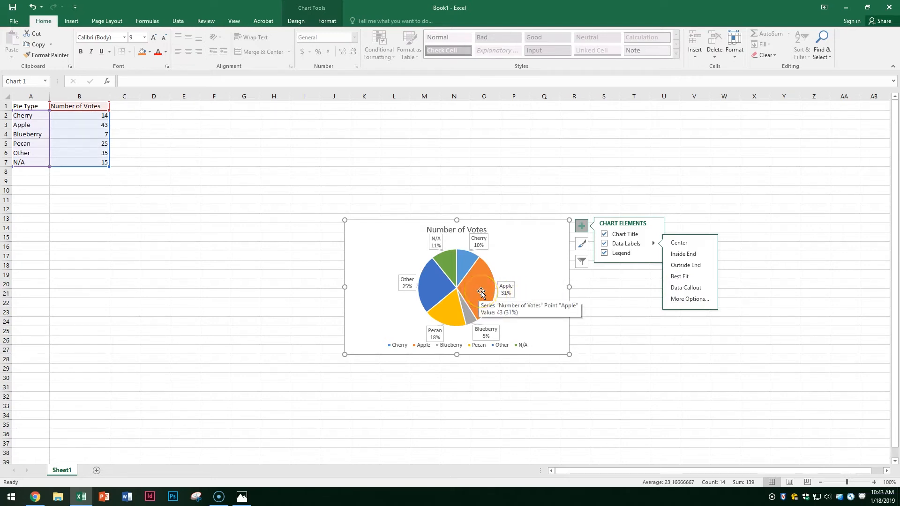
right_click(481, 293)
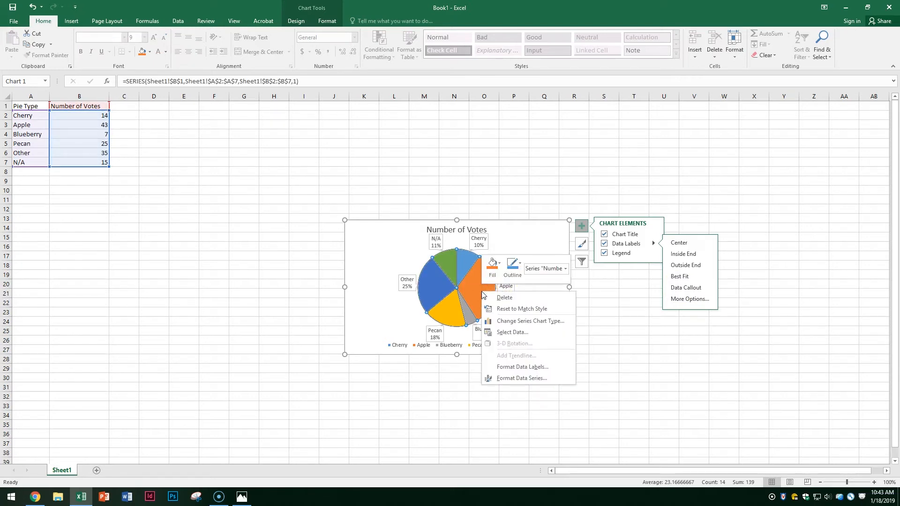
click(542, 383)
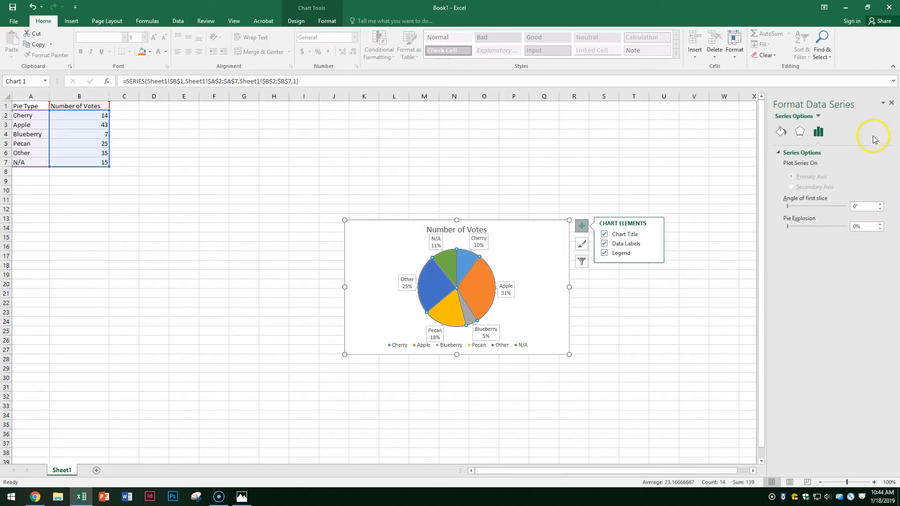
click(782, 133)
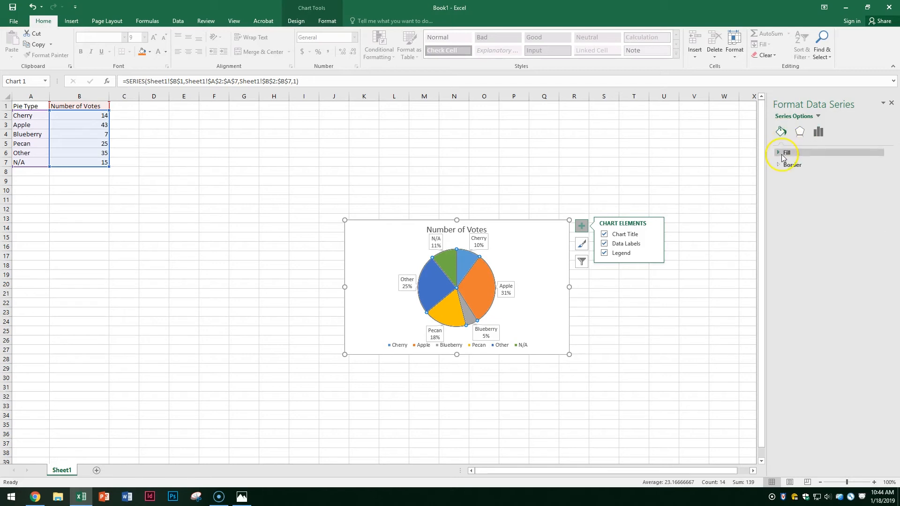
click(782, 153)
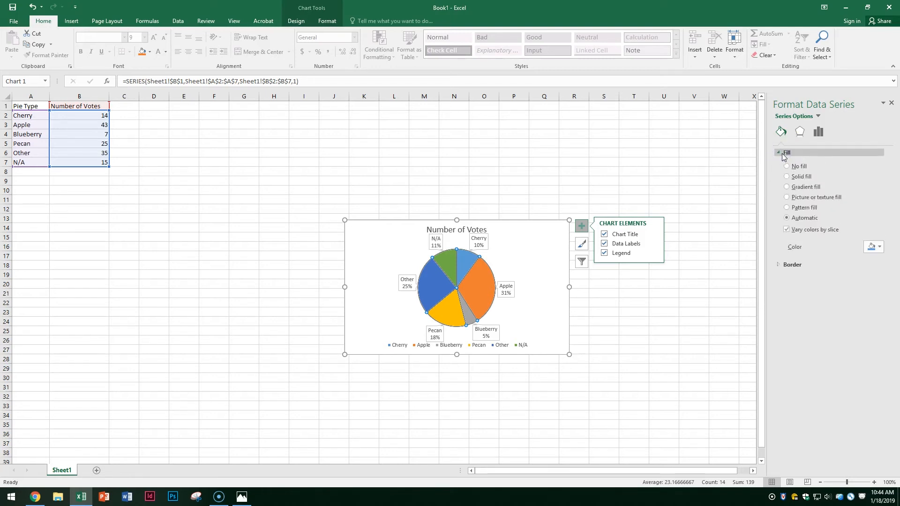
click(787, 178)
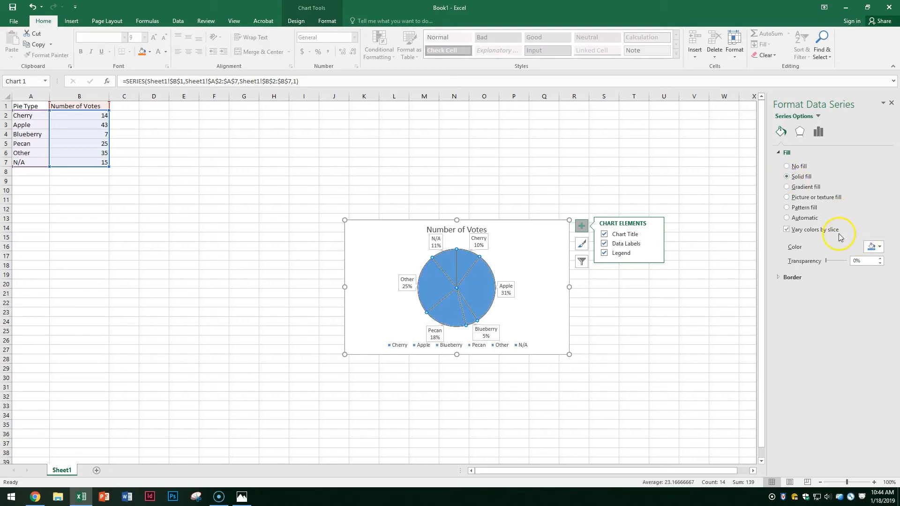
click(876, 247)
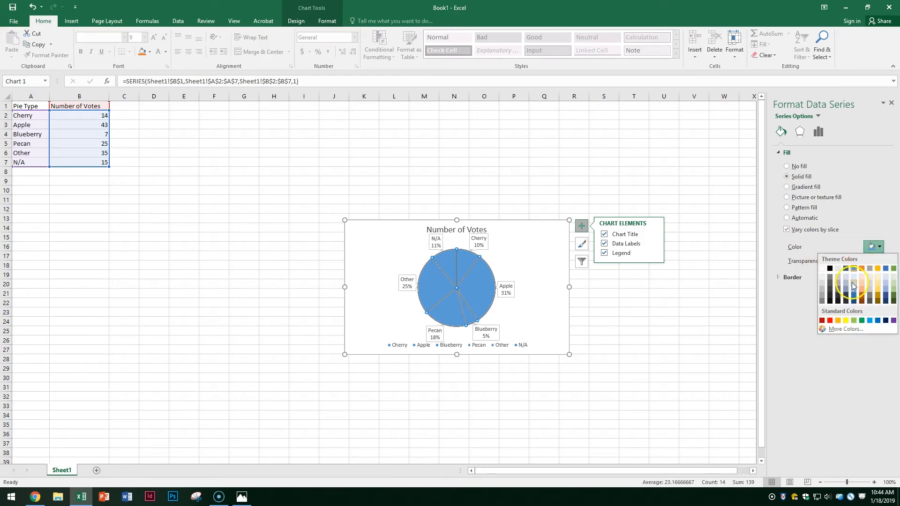
click(829, 321)
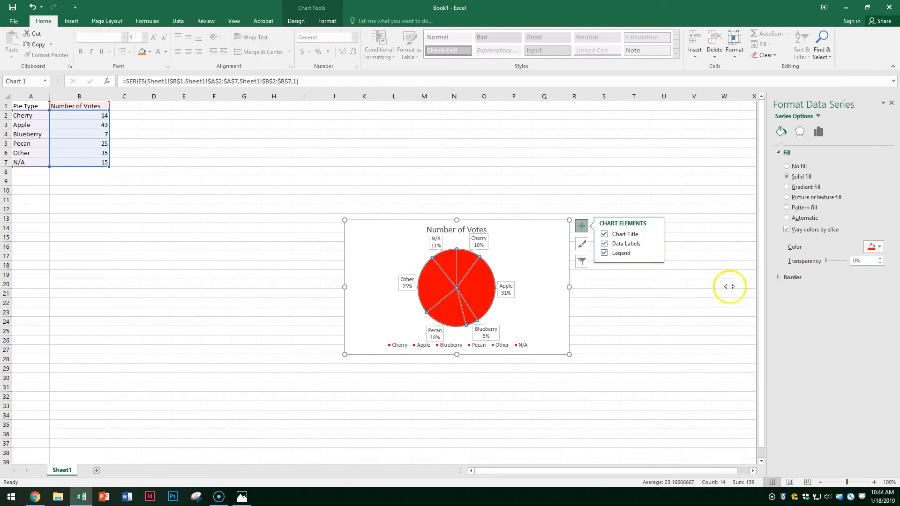
Step: Replace the pie chart's title text with a new title beginning "TECM Lab Favorite Pie Fl"
click(462, 231)
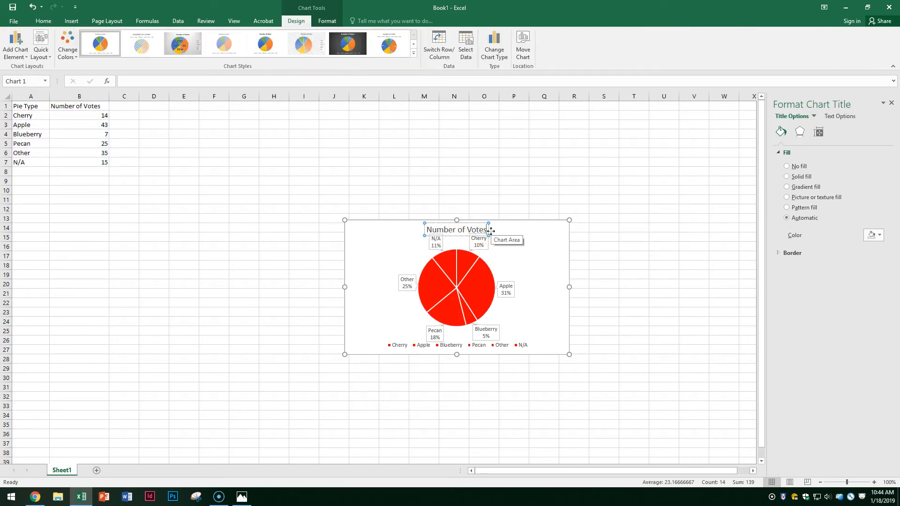
key(BackSpace)
key(BackSpace)
key(BackSpace)
key(BackSpace)
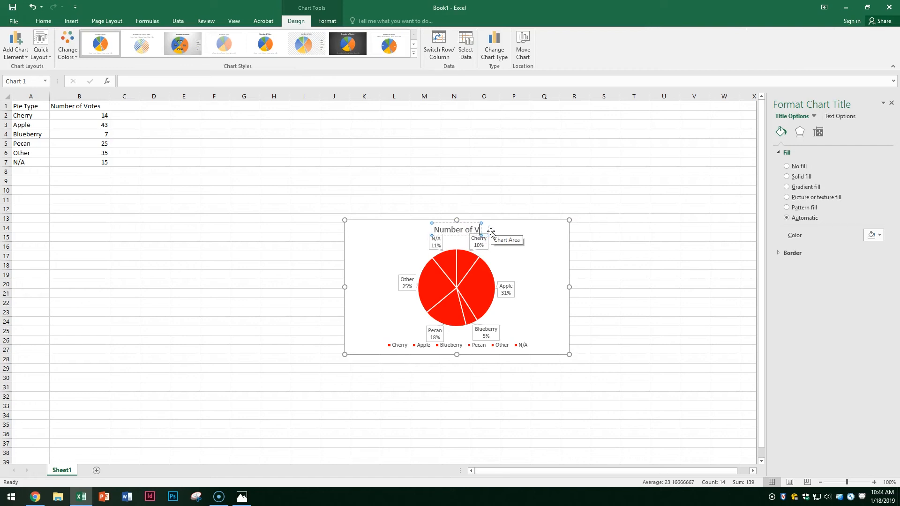
key(BackSpace)
key(BackSpace)
key(BackSpace)
key(BackSpace)
key(BackSpace)
key(BackSpace)
key(BackSpace)
key(BackSpace)
key(BackSpace)
key(BackSpace)
key(BackSpace)
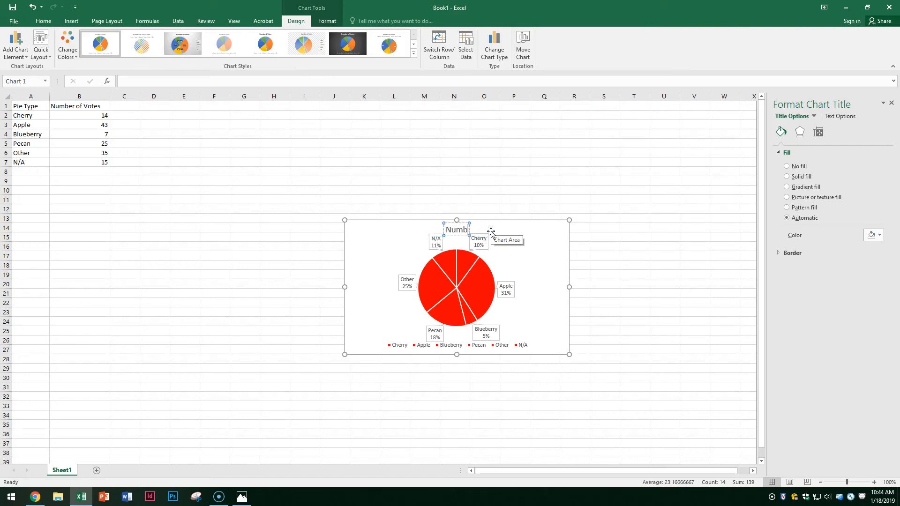
text(TECM Lab Fav)
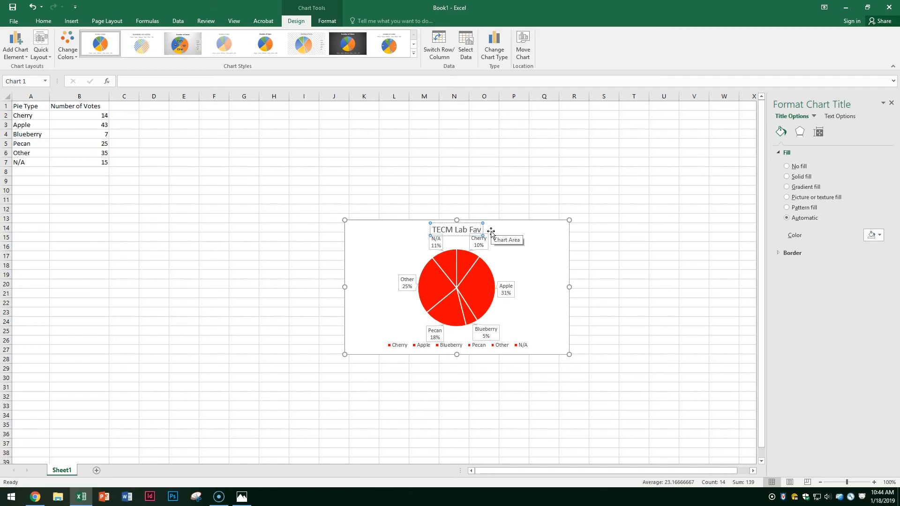
text(orite Pie Fl)
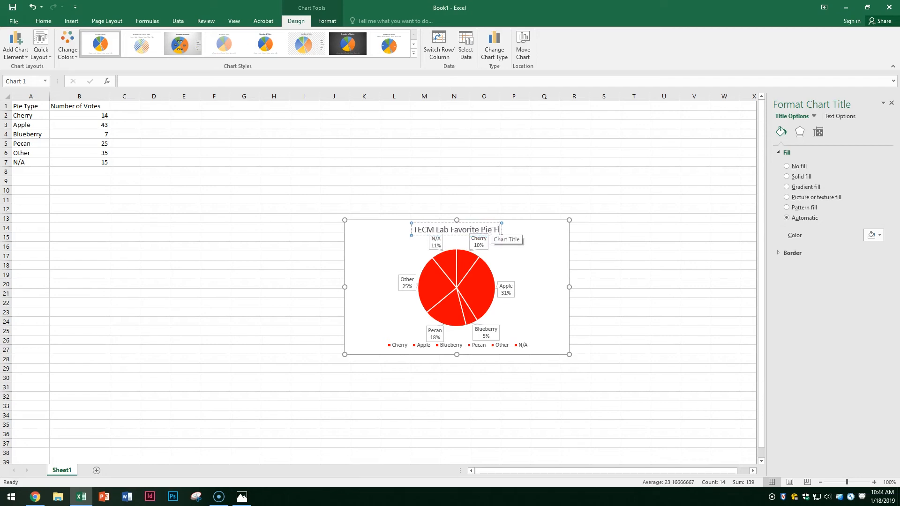